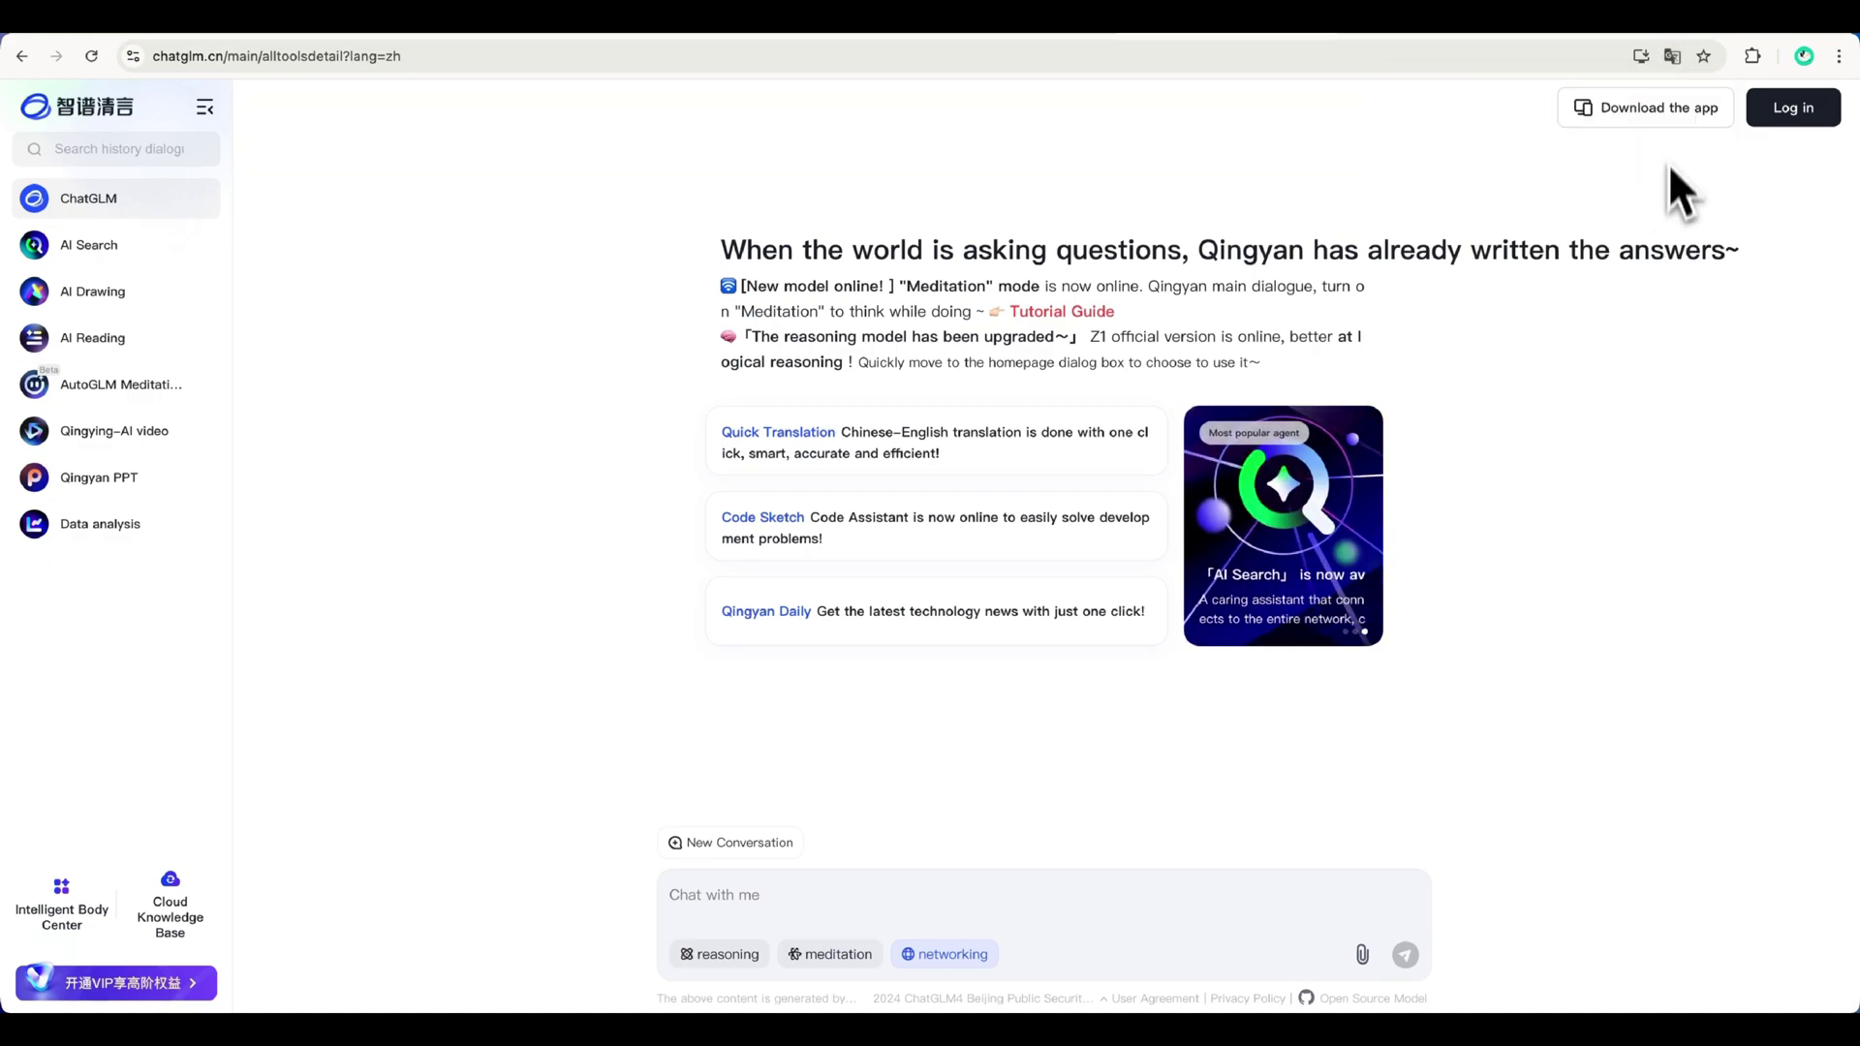
Step: Translate the page to English, then log in with a mobile phone number and pass the slider captcha
click(1672, 56)
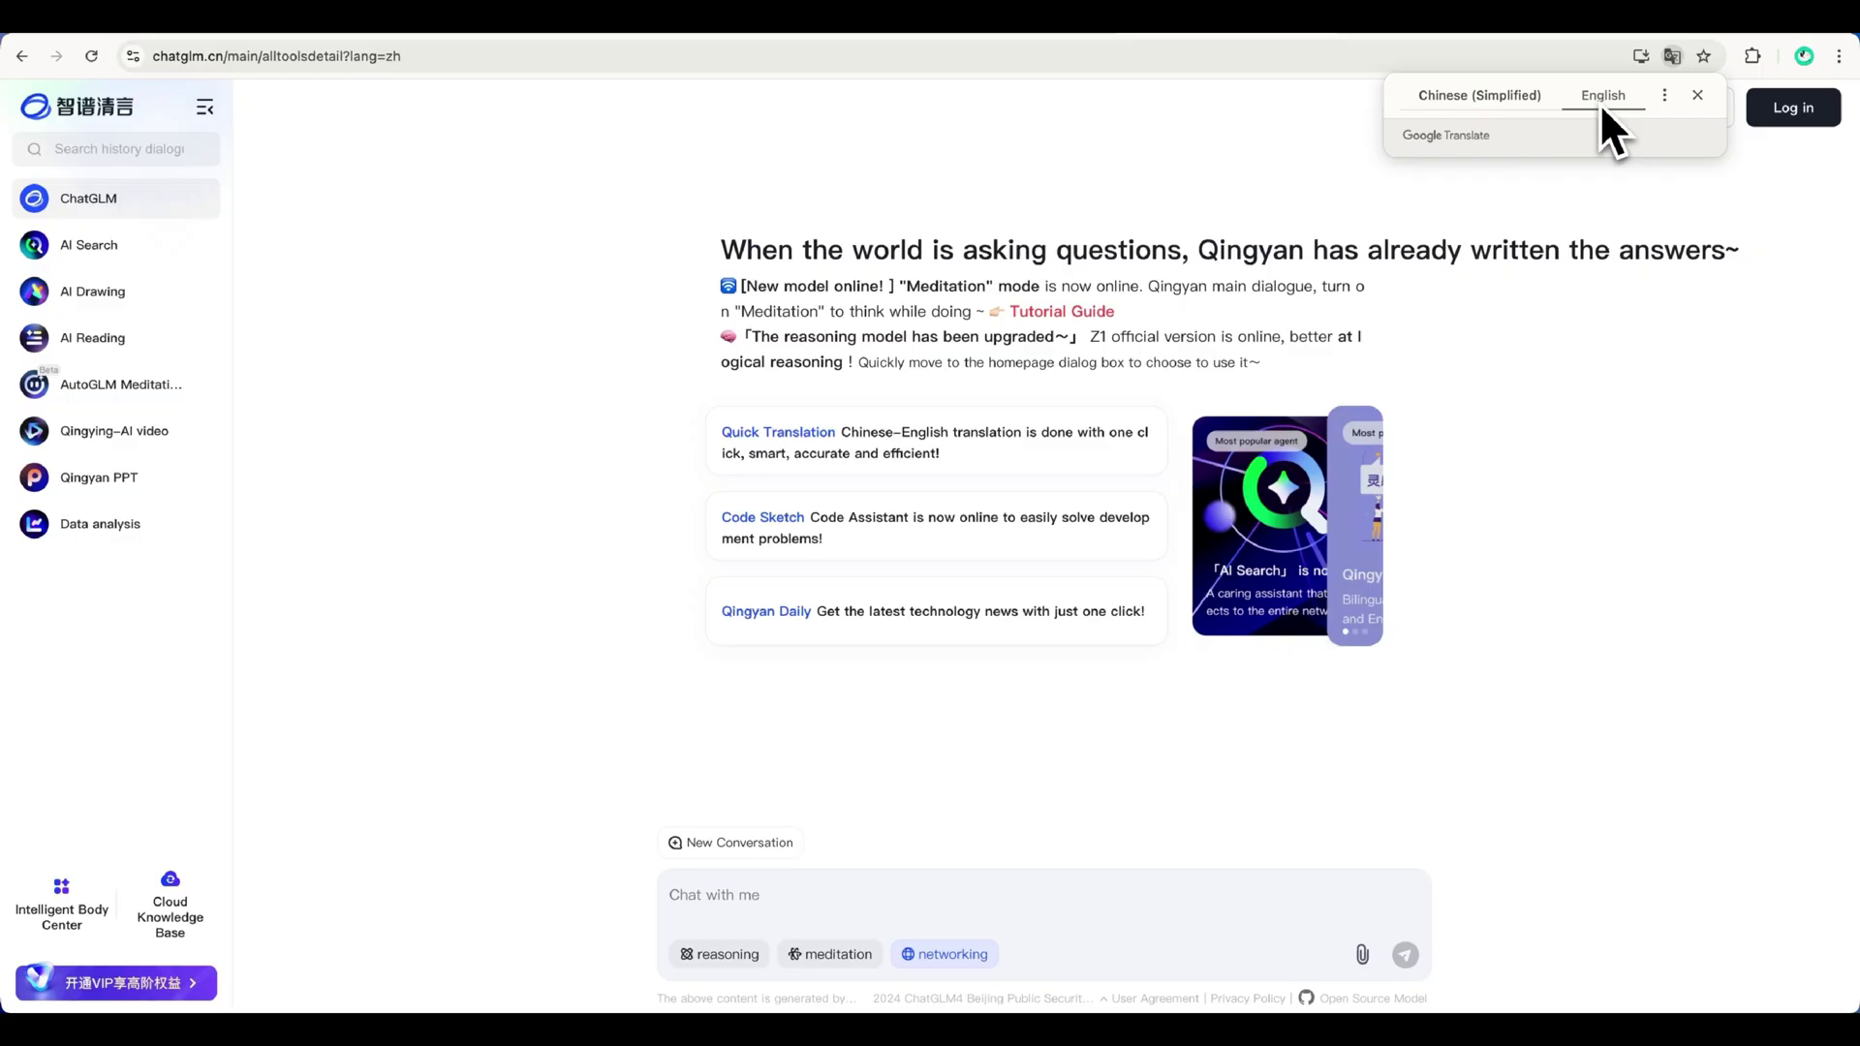
click(1790, 111)
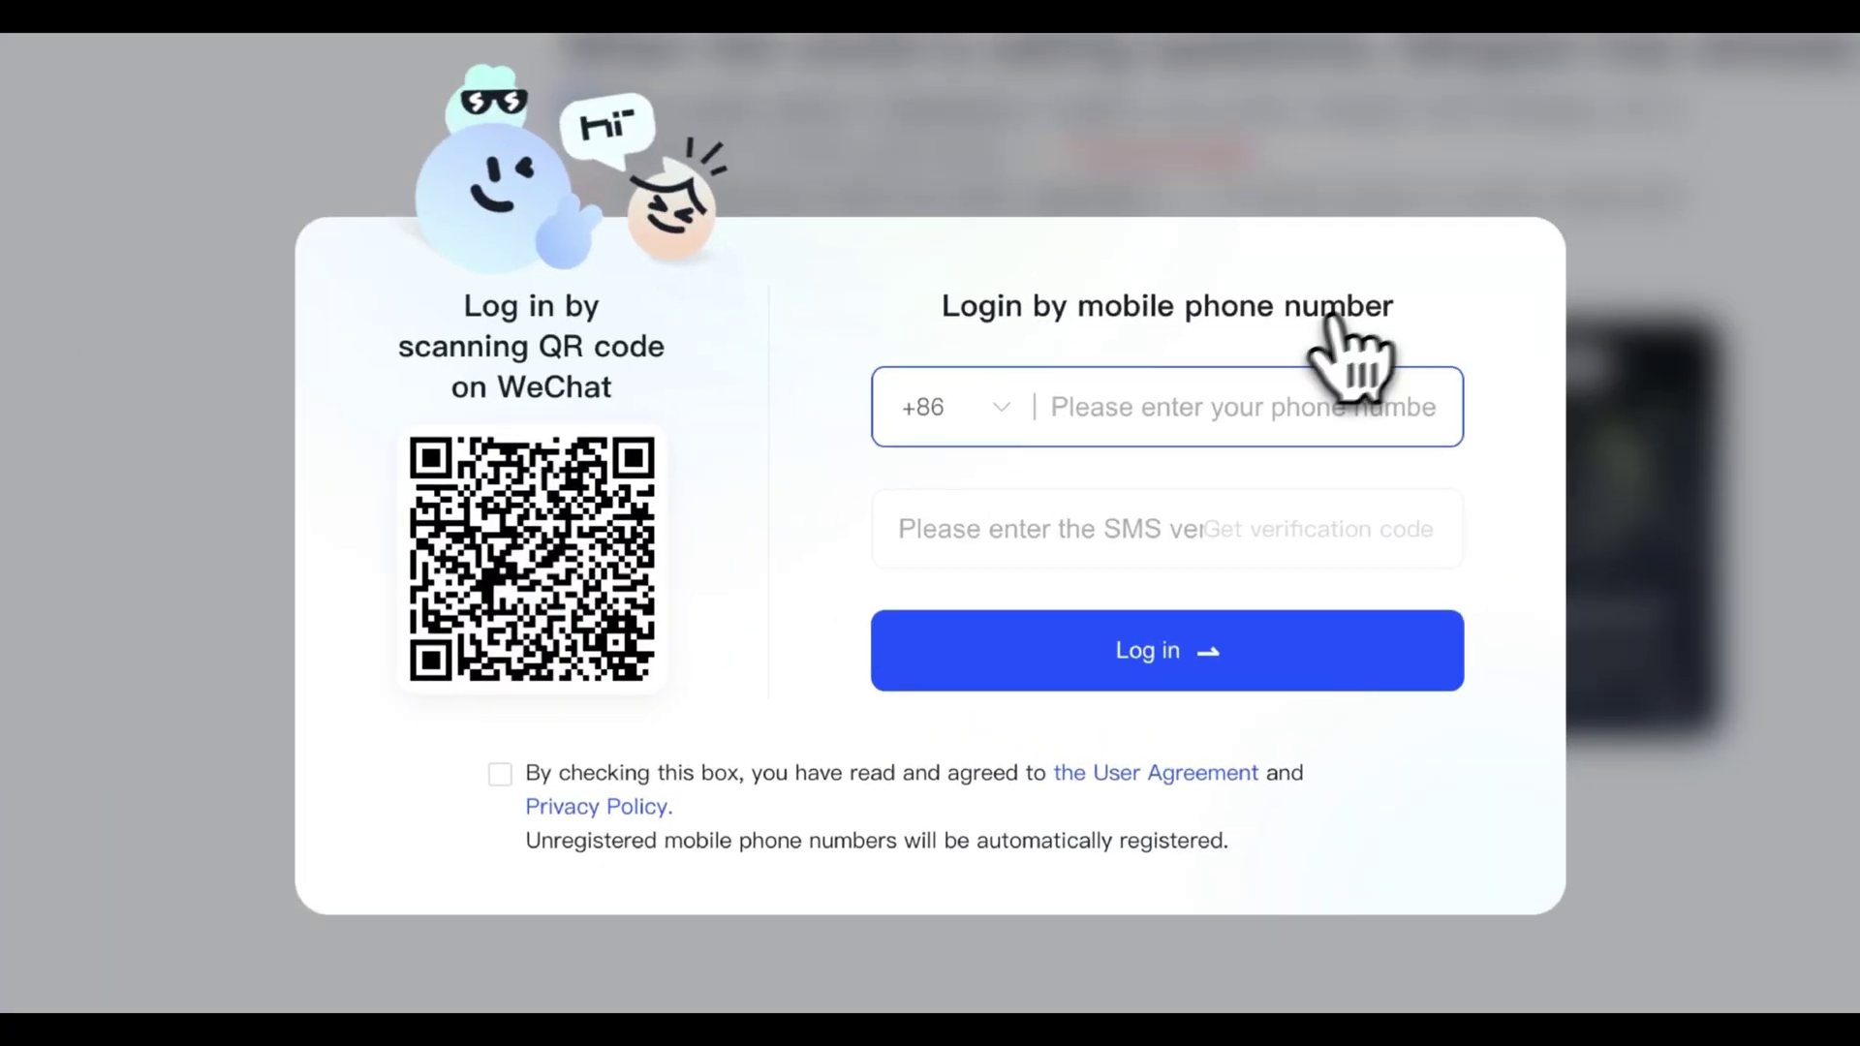
click(998, 405)
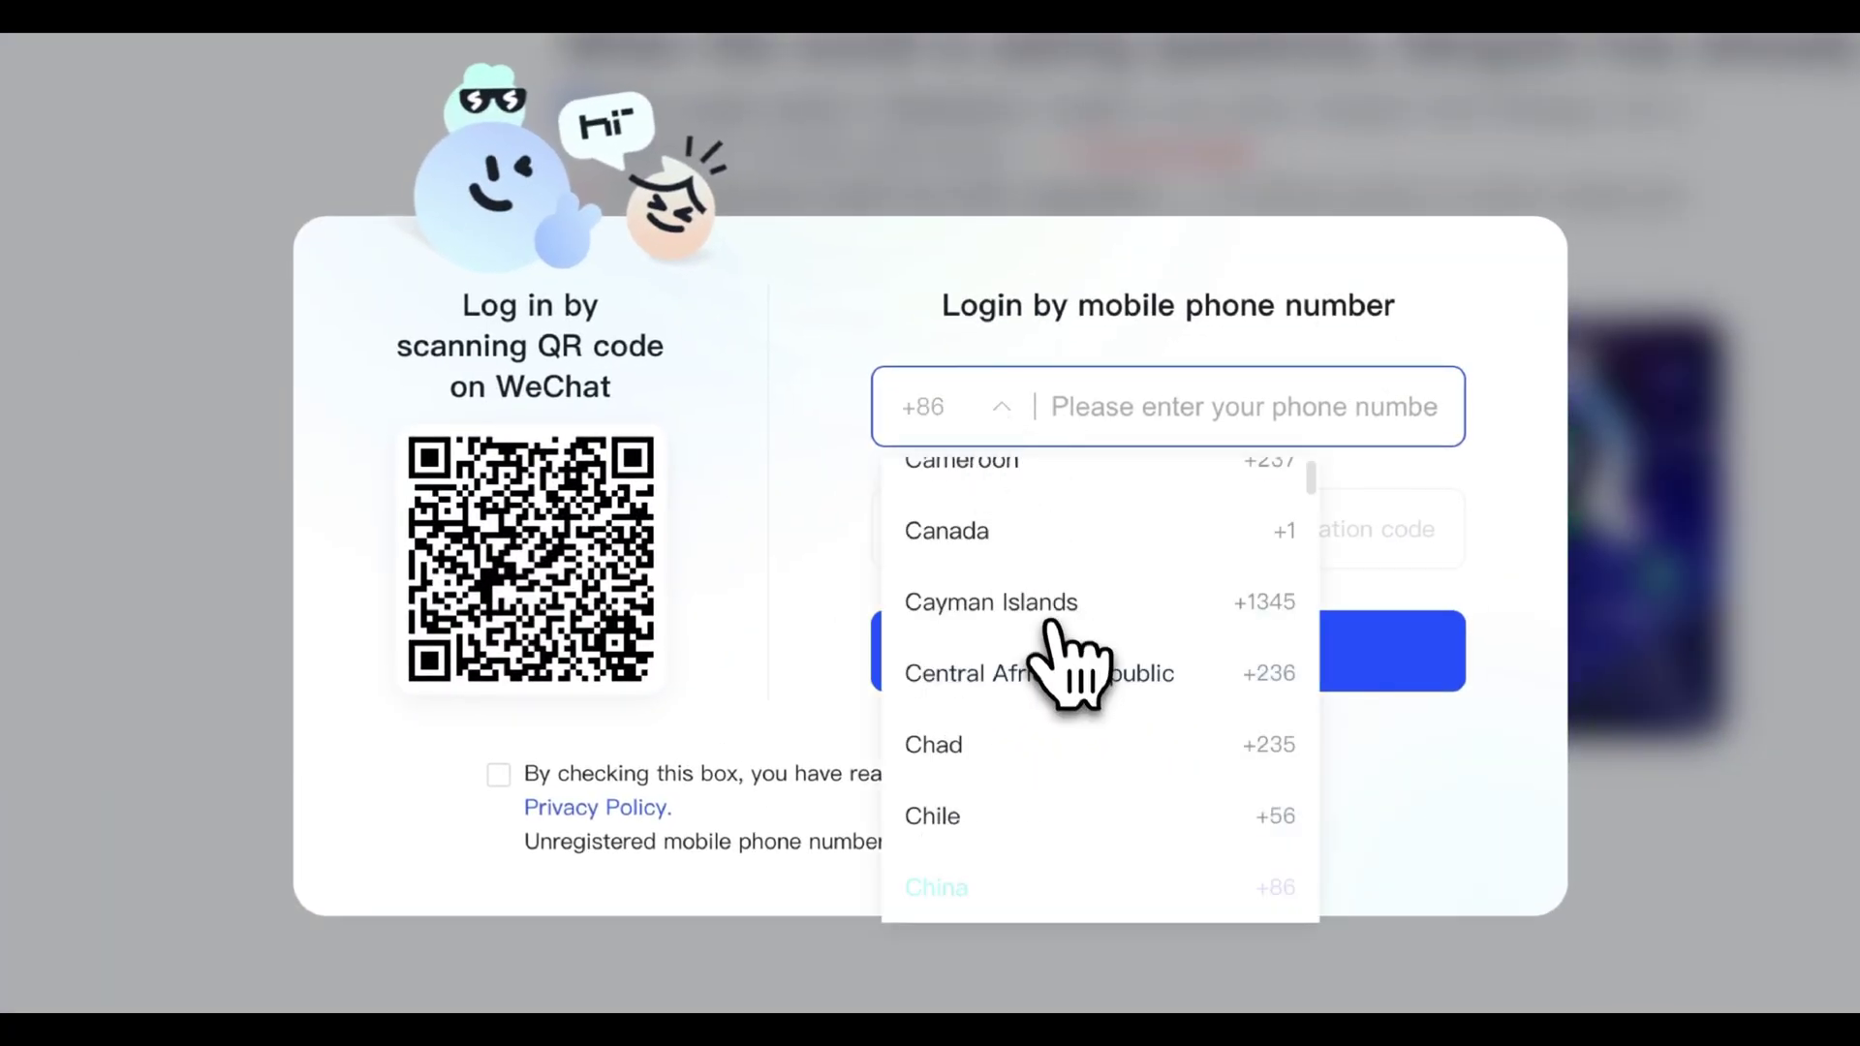
scroll(1061, 639, up, 5)
scroll(1056, 625, up, 1)
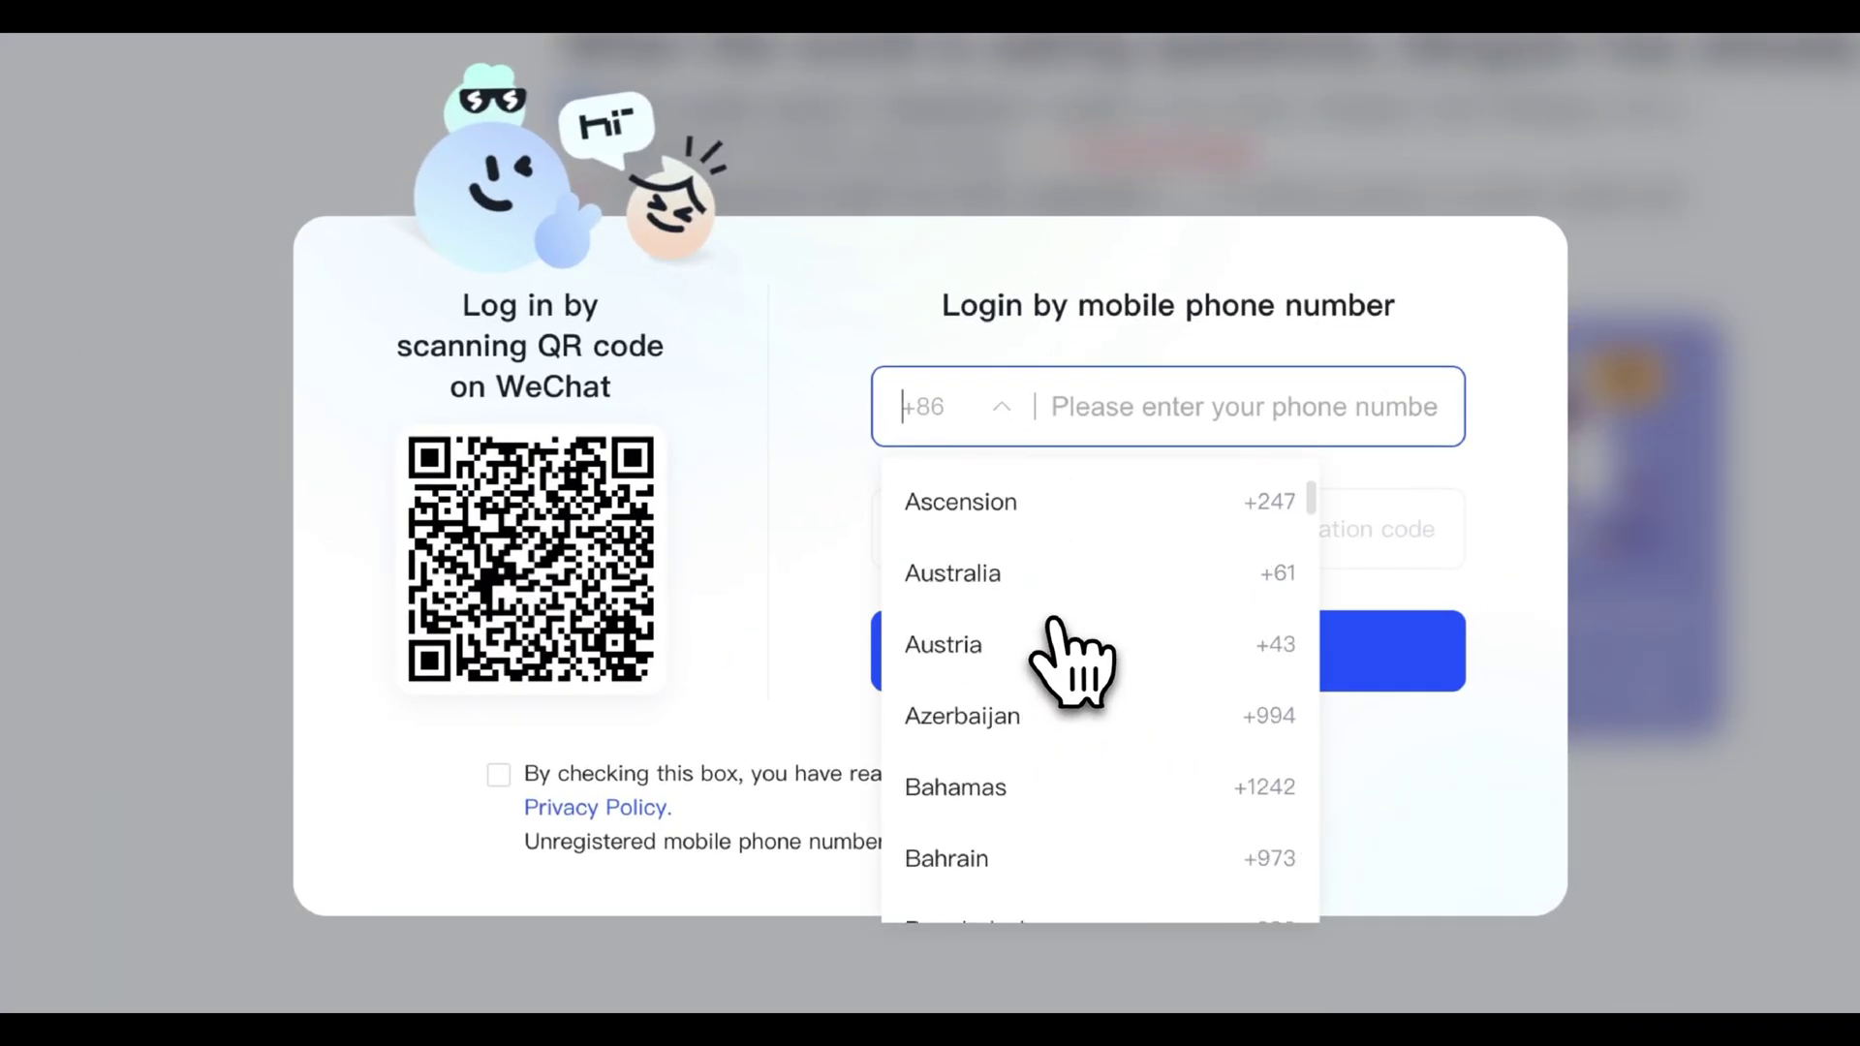
scroll(1054, 625, down, 15)
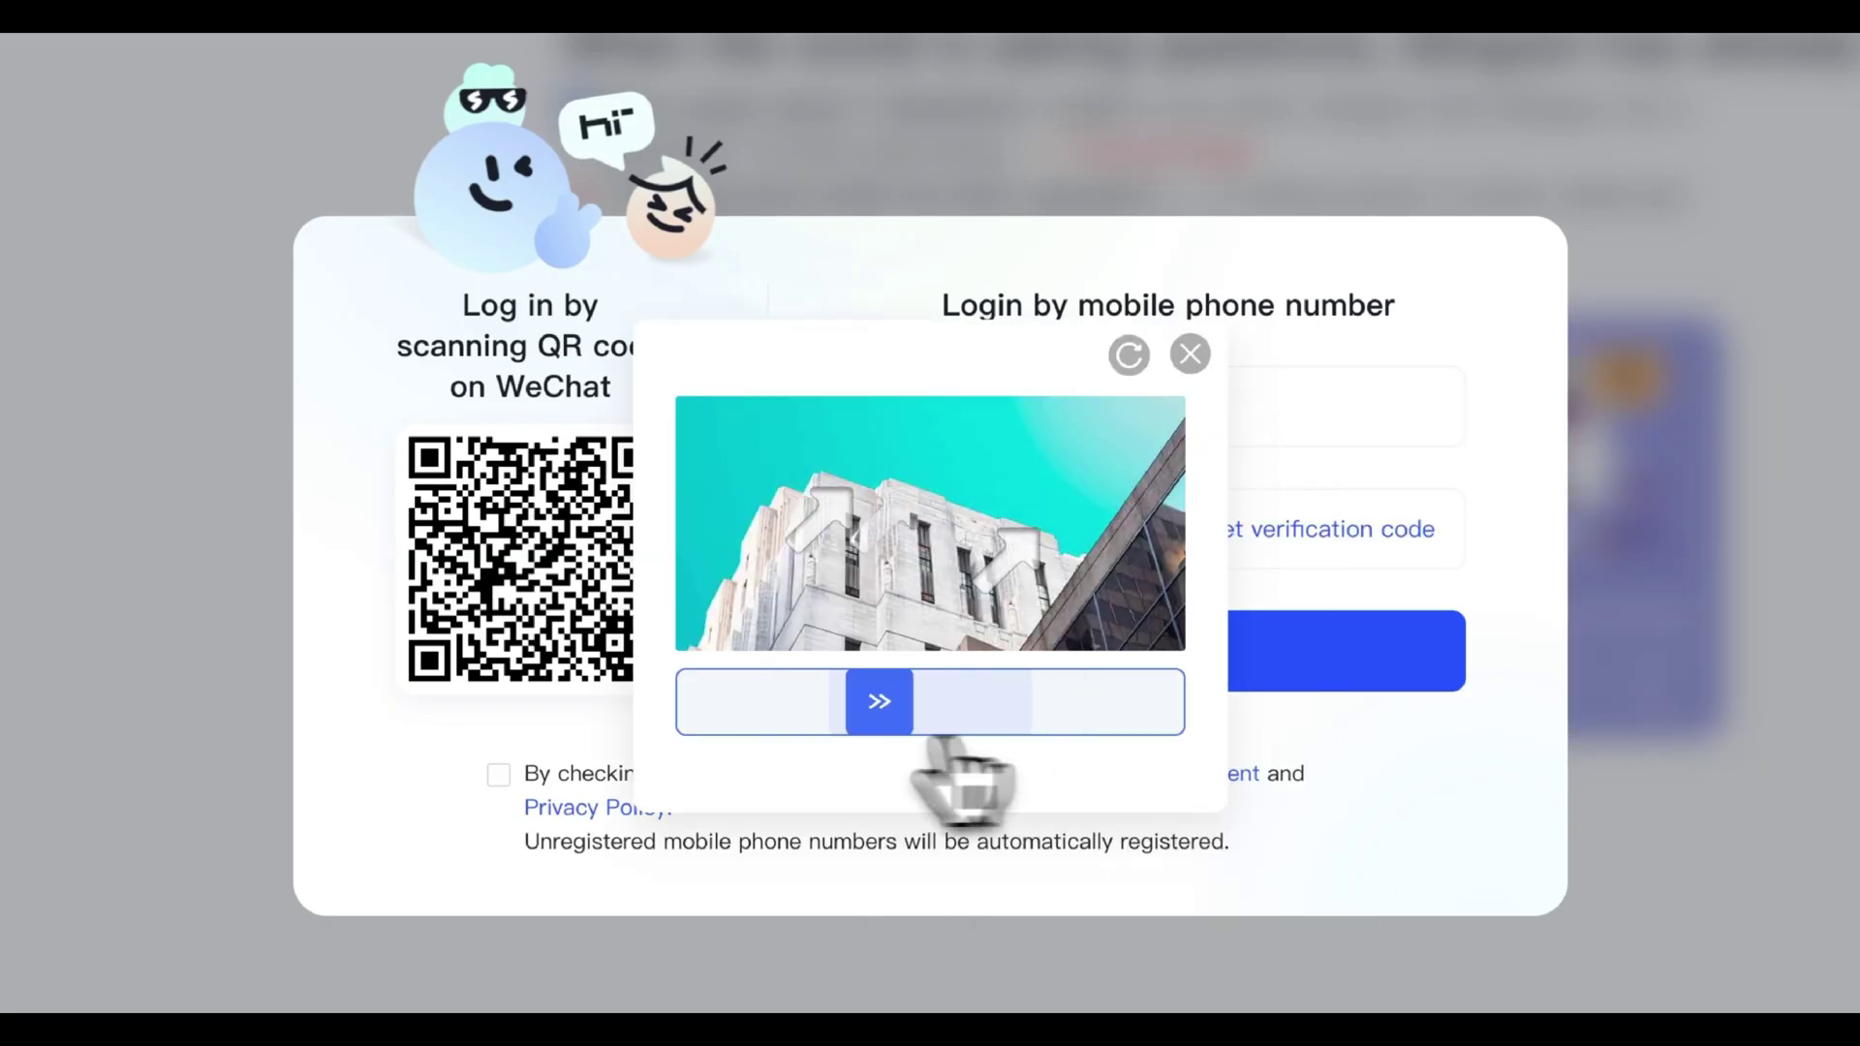
drag(955, 760, 893, 751)
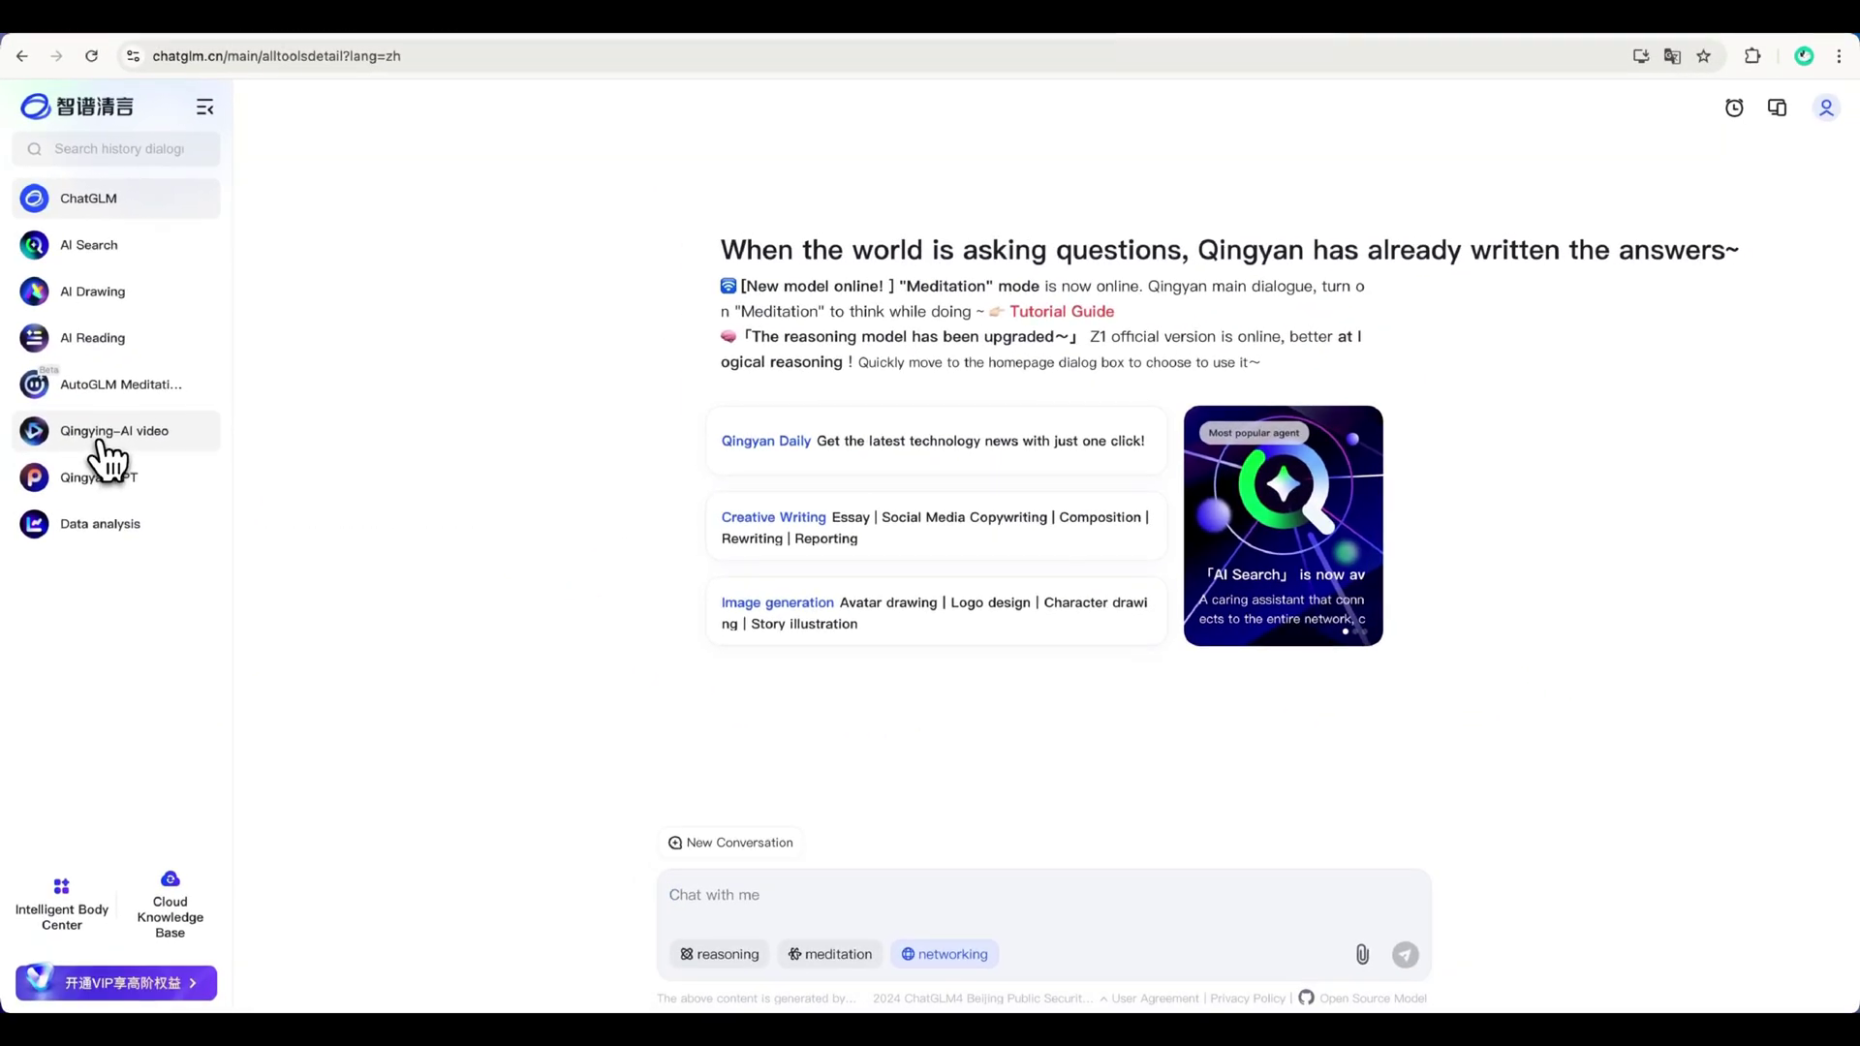
Step: In Qingying AI video, review the Basic parameters, AI sound effects, Remove watermark and AI Effects options
click(100, 443)
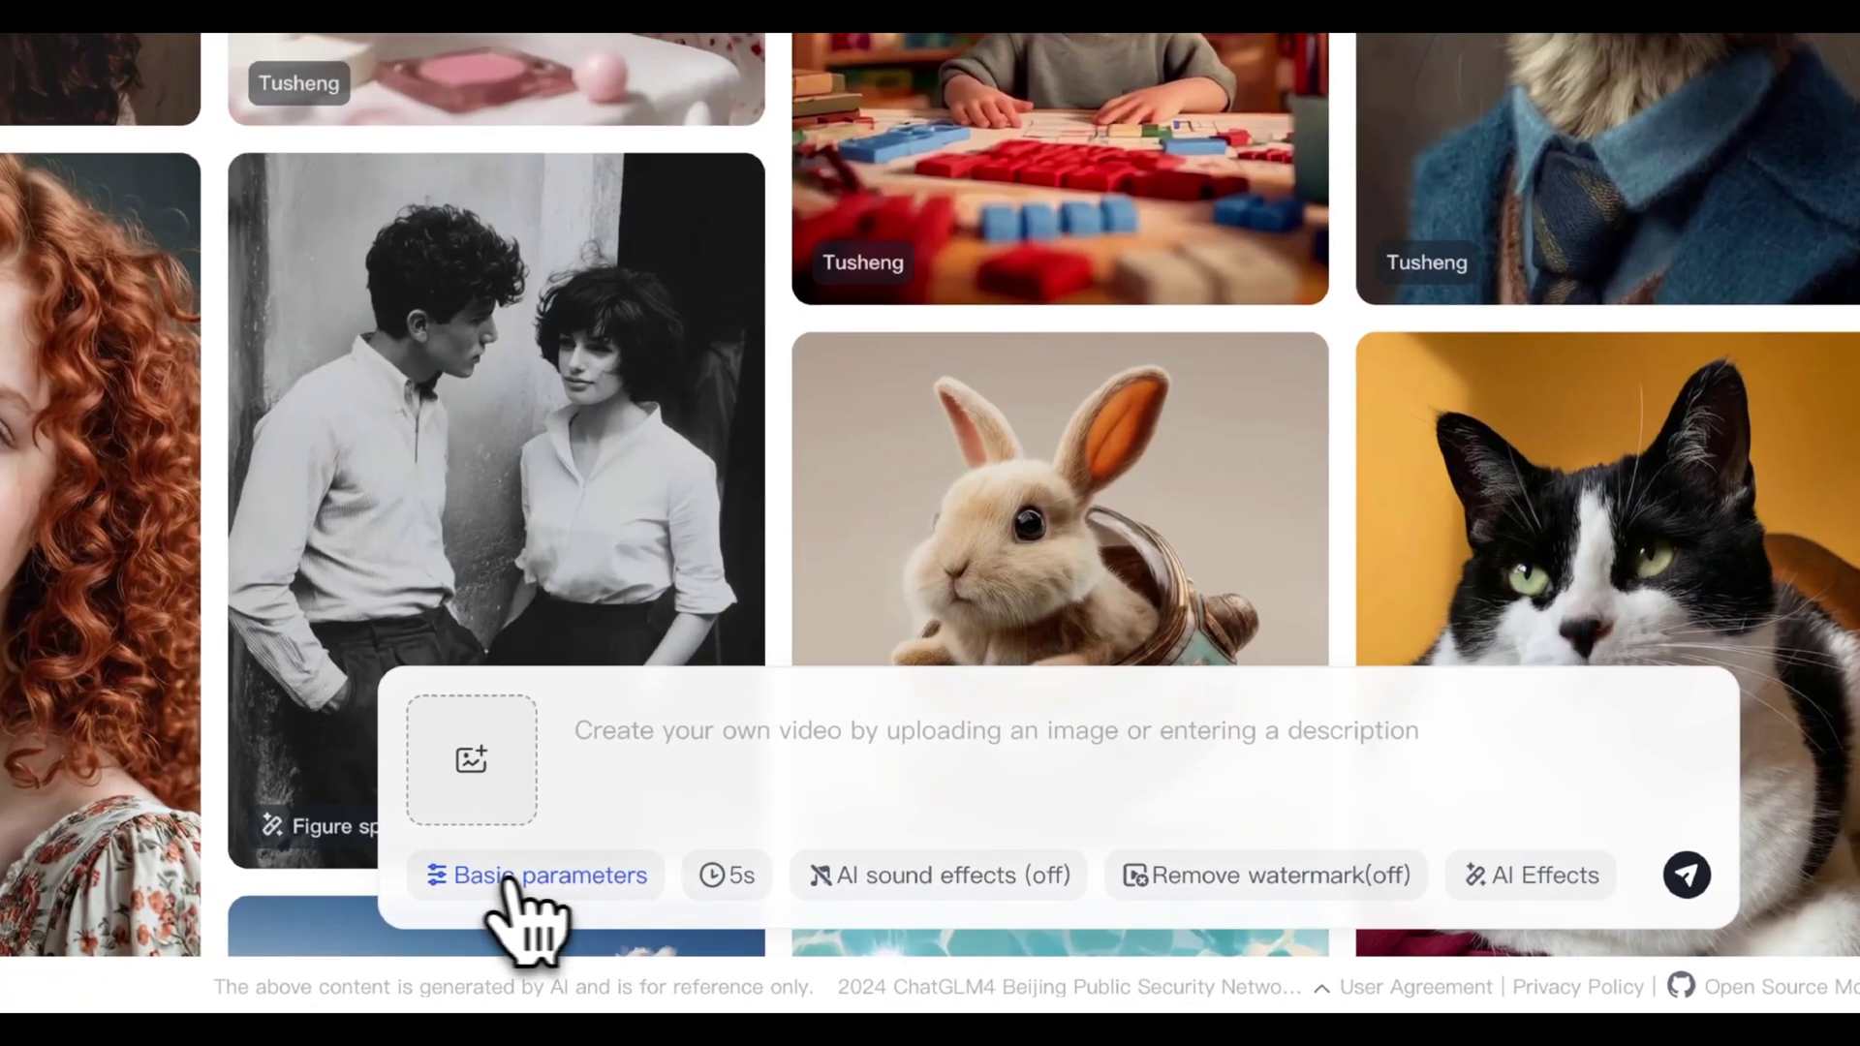
click(483, 880)
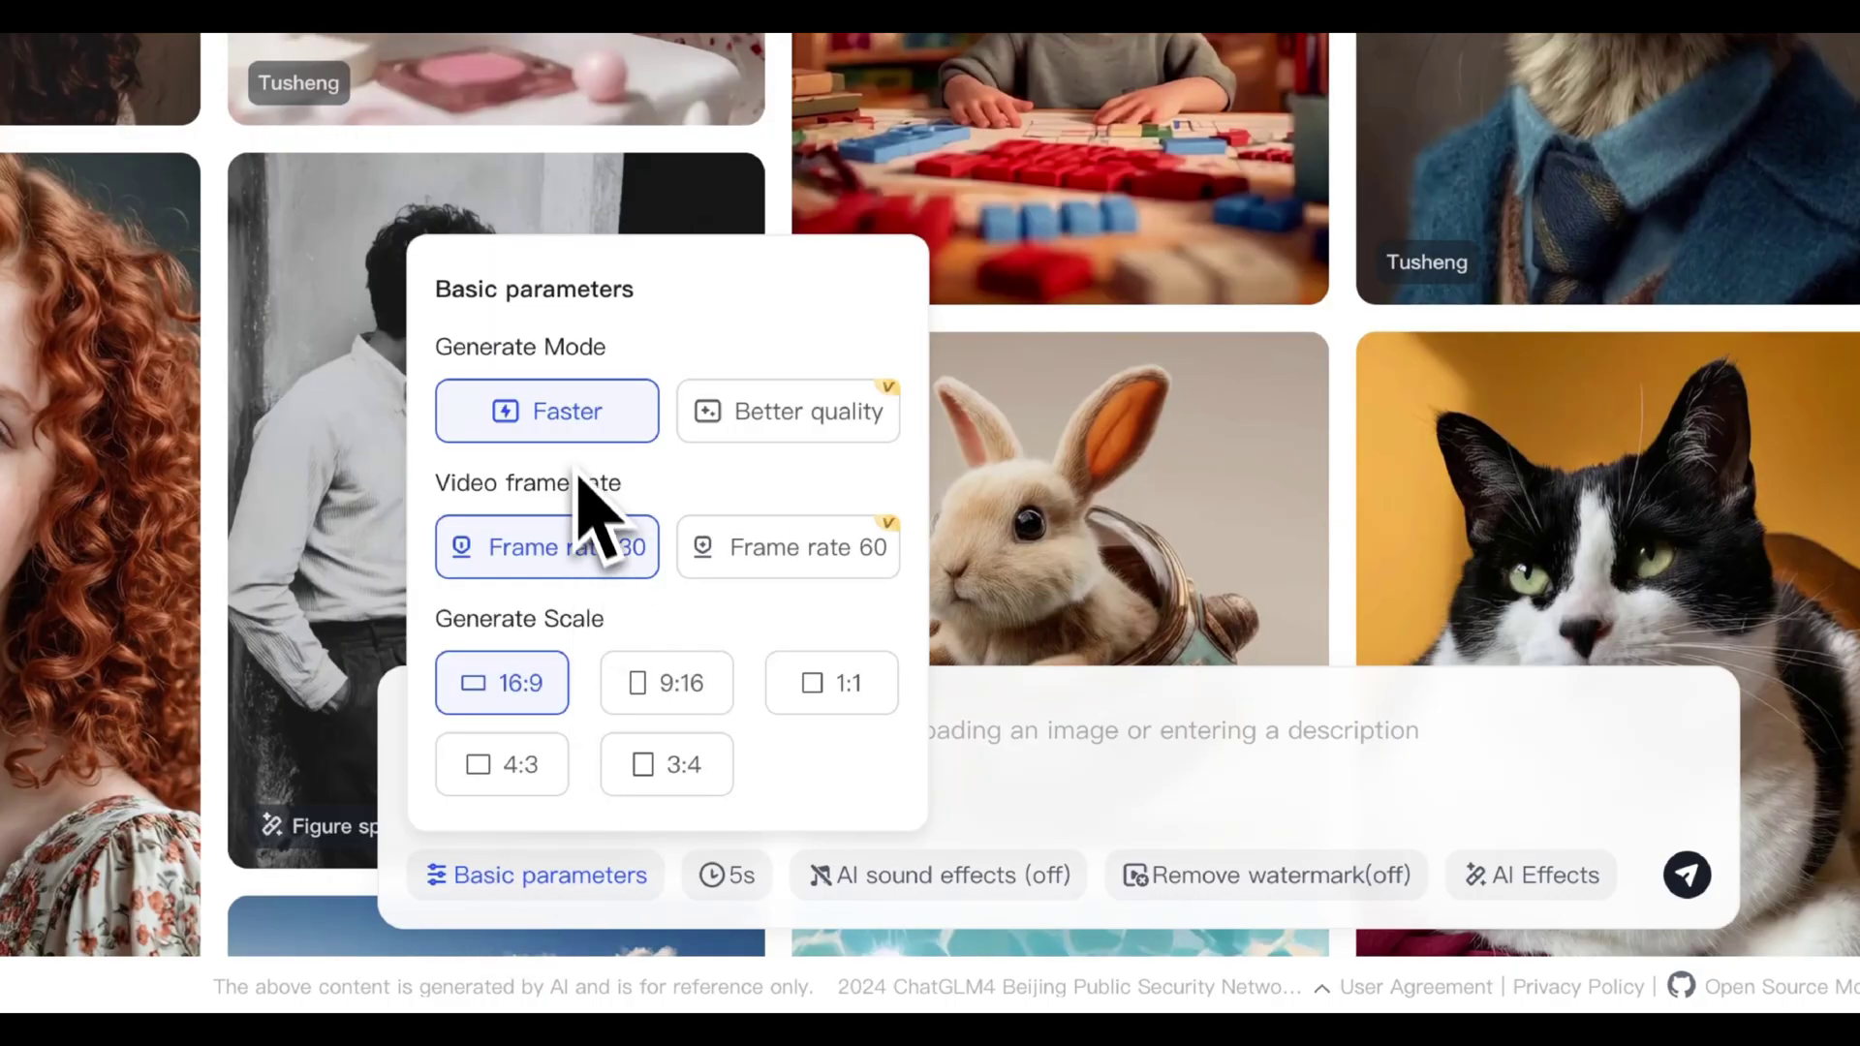
click(892, 876)
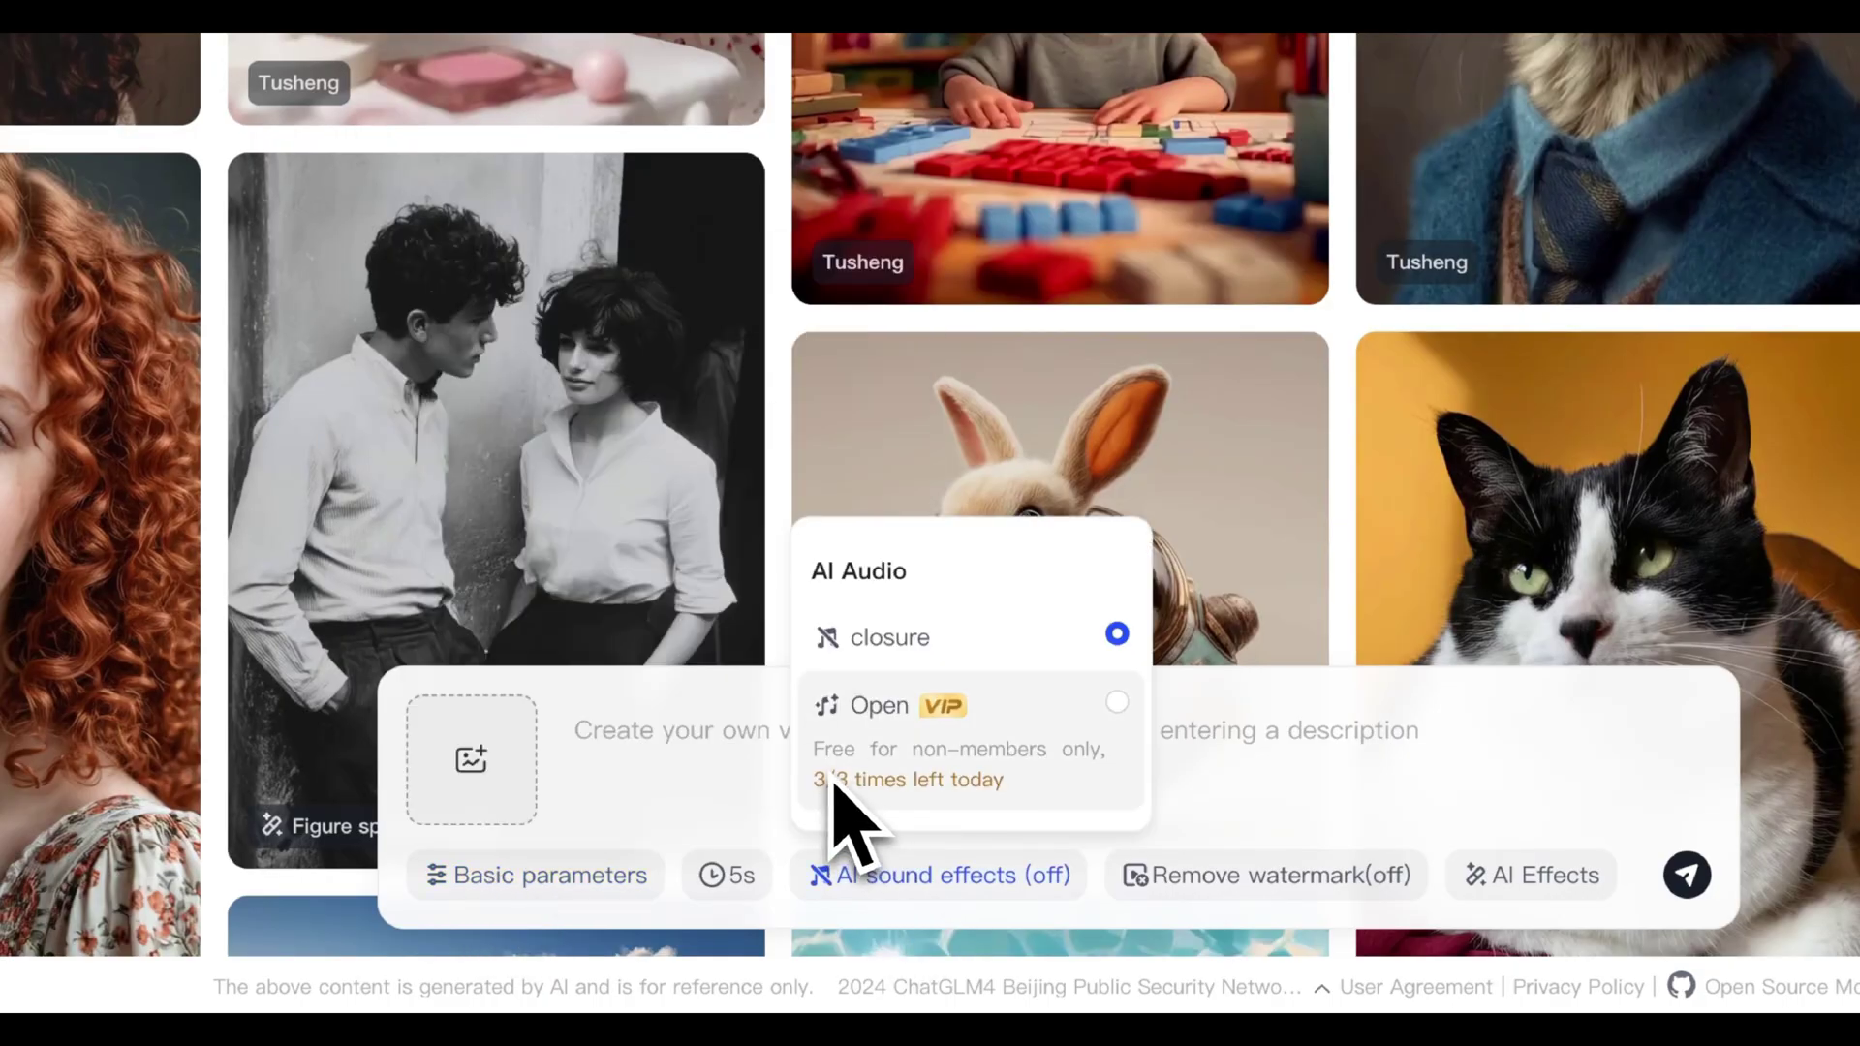
click(1189, 883)
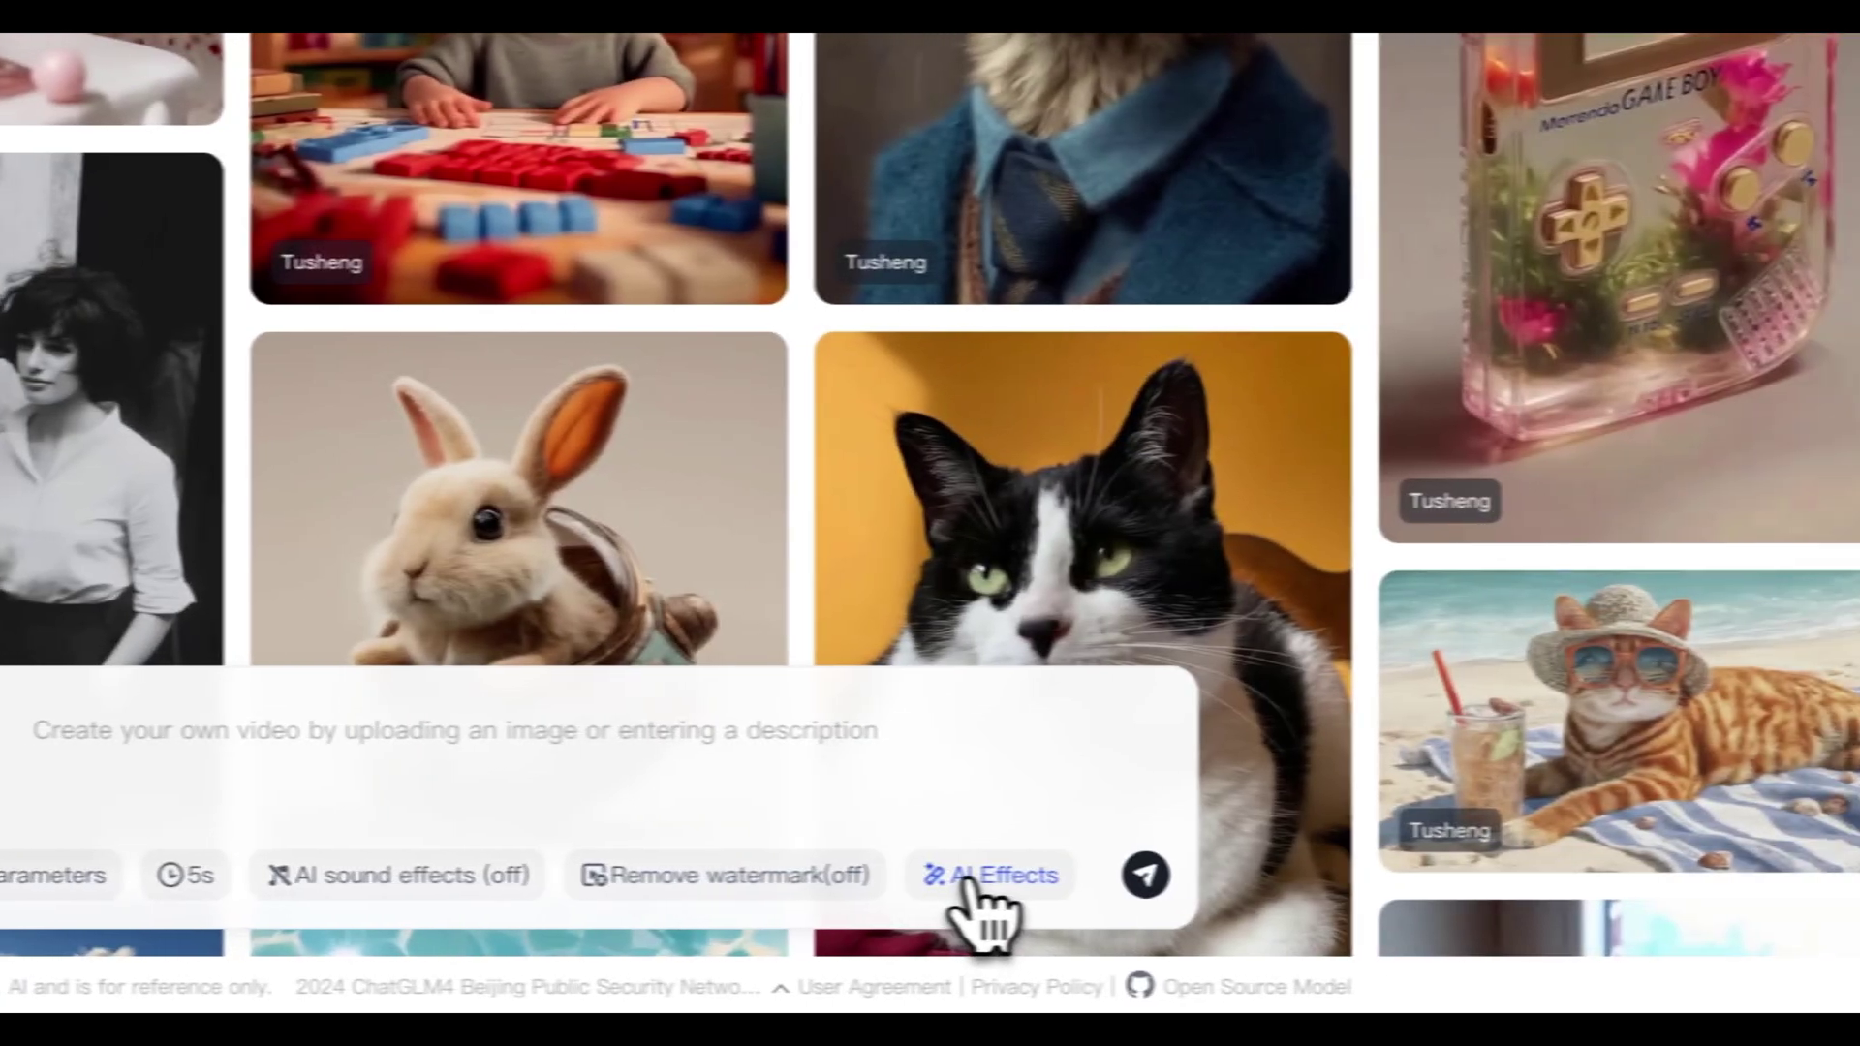
click(1512, 880)
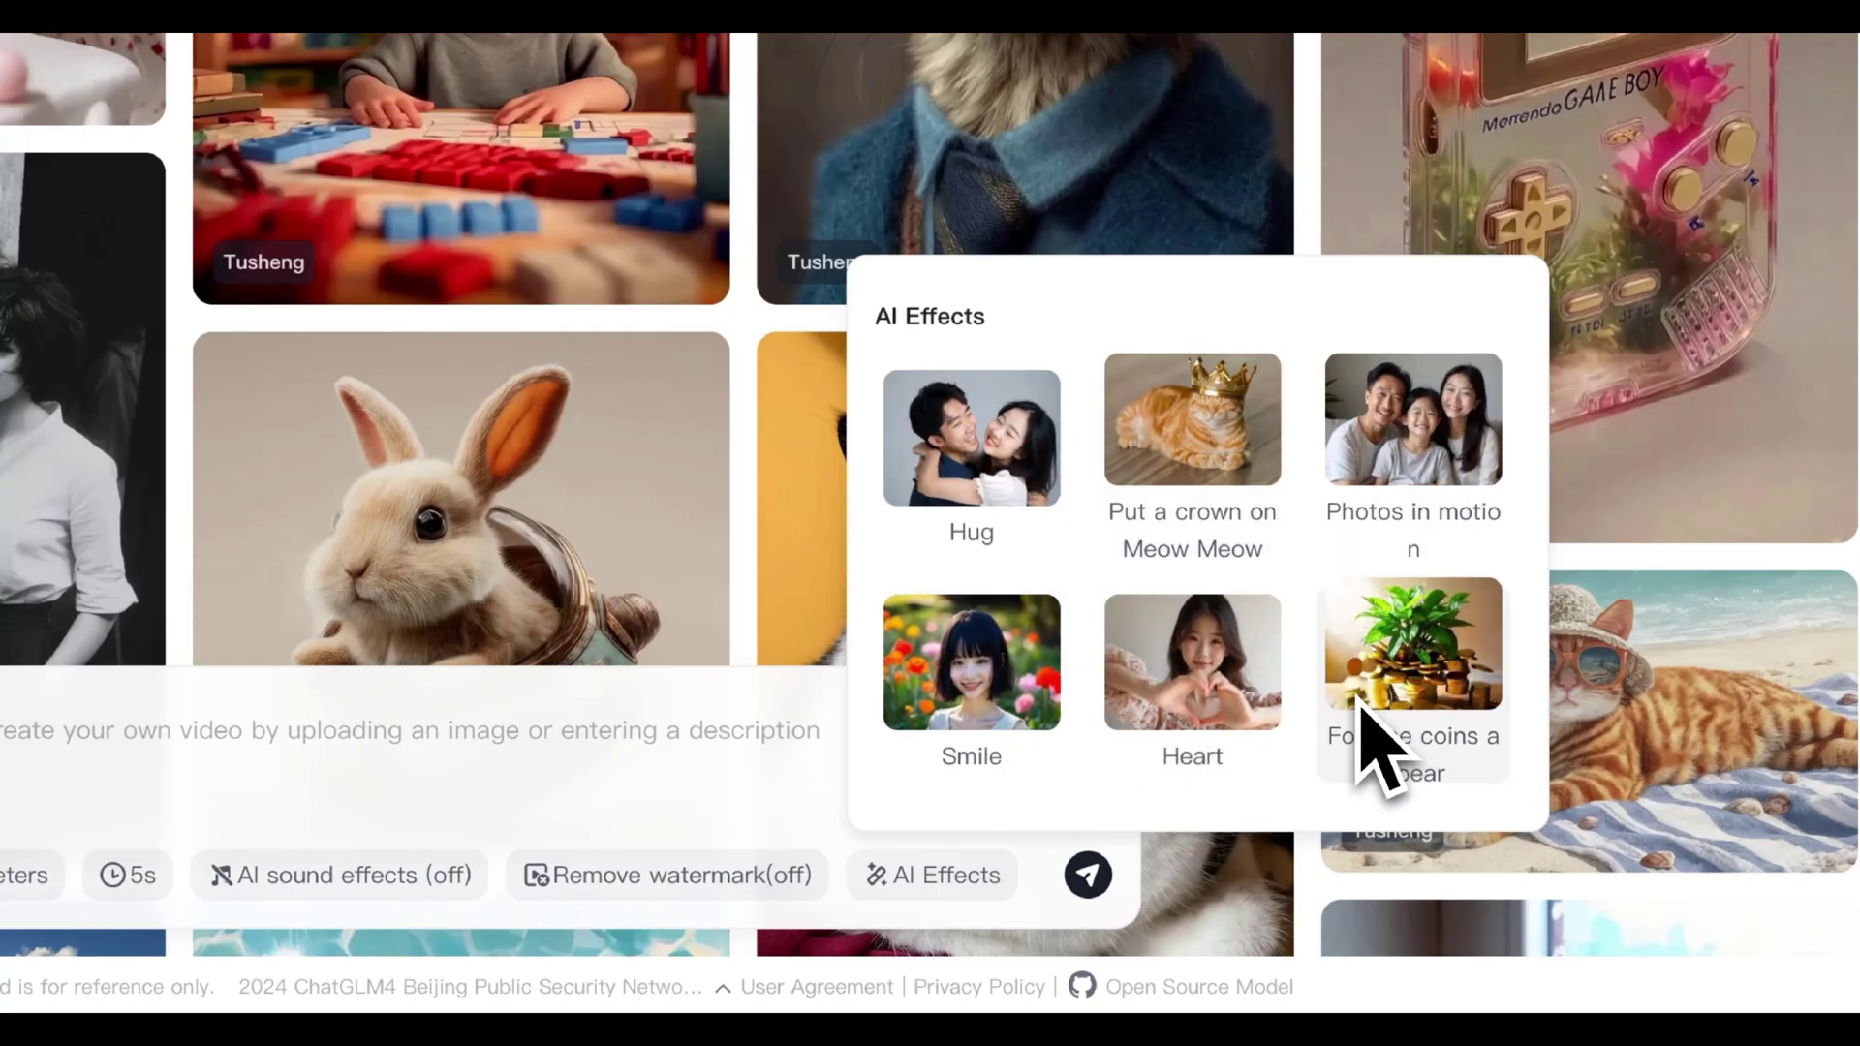
Step: Paste the orange-red old bus prompt into the description box and send it for generation
click(664, 777)
key(ctrl+v)
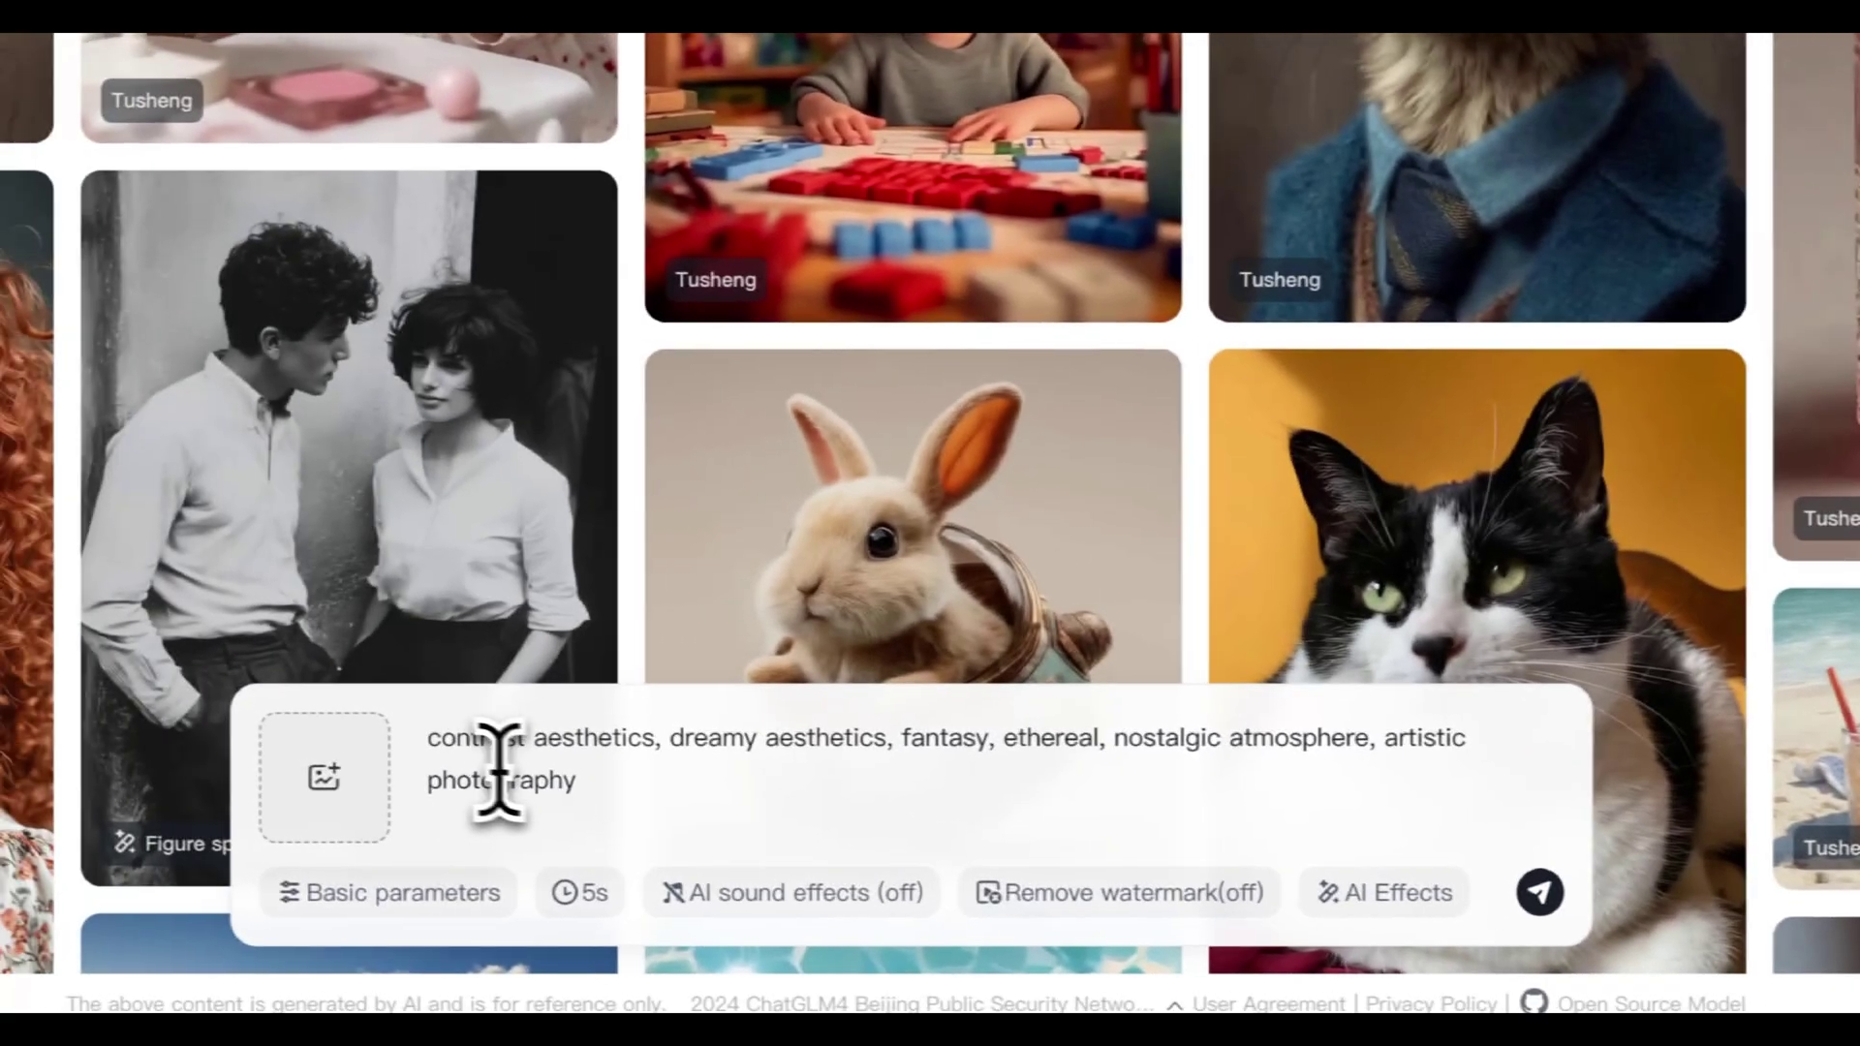
scroll(73, 761, up, 5)
click(1562, 893)
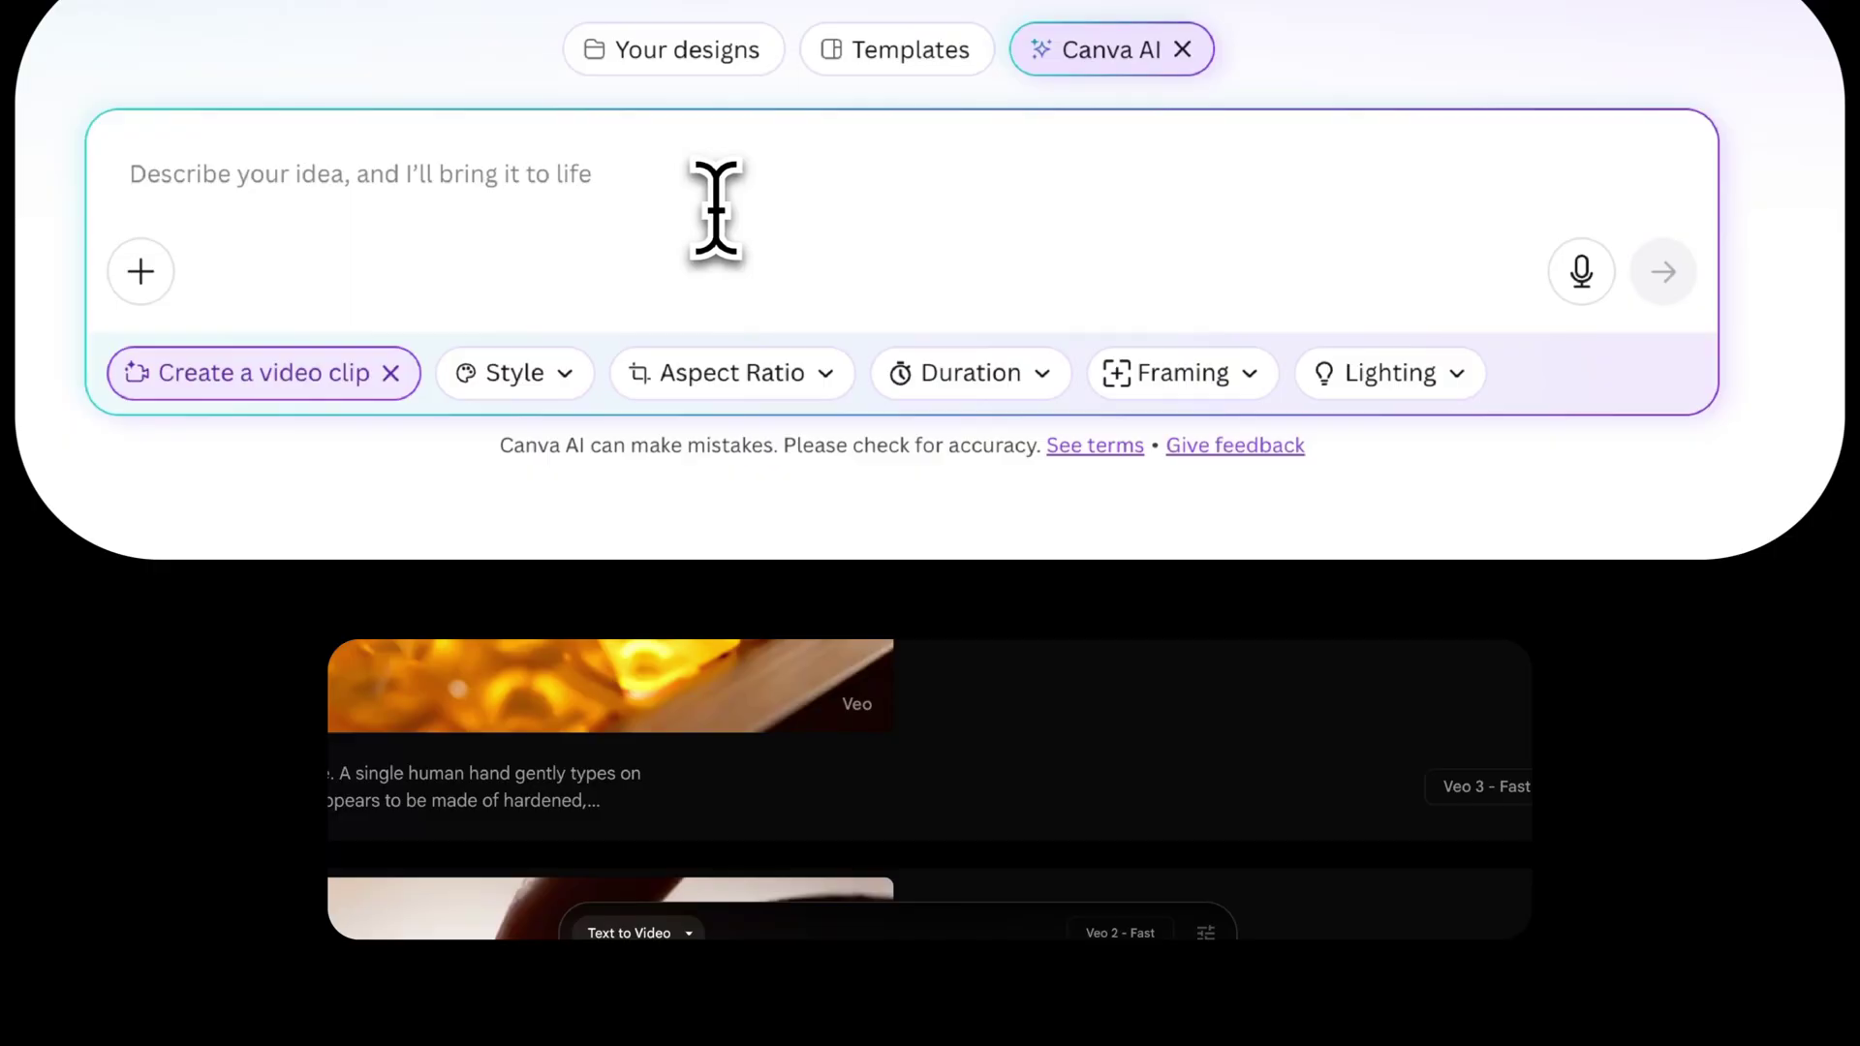
Step: Paste the orange-red bus prompt into Canva AI's Create a video clip prompt box
text(The orange-red old bus is located in the center of the picture and moves. The bus has a symmetrical reflection on the mirror-like ground. There are huge clouds on the upper part of the back of the bus. The upper part is the blue sky and fluffy white clouds, and the lower part is the bus and its reflection. Surrealist style, realistic photography texture, central composition, upper and lower distribution of the picture, symmetrical aesthetics, color contrast aesthetics, dreamy aesthetics, fantasy, ethereal, nostalgic atmosphere, artistic photography)
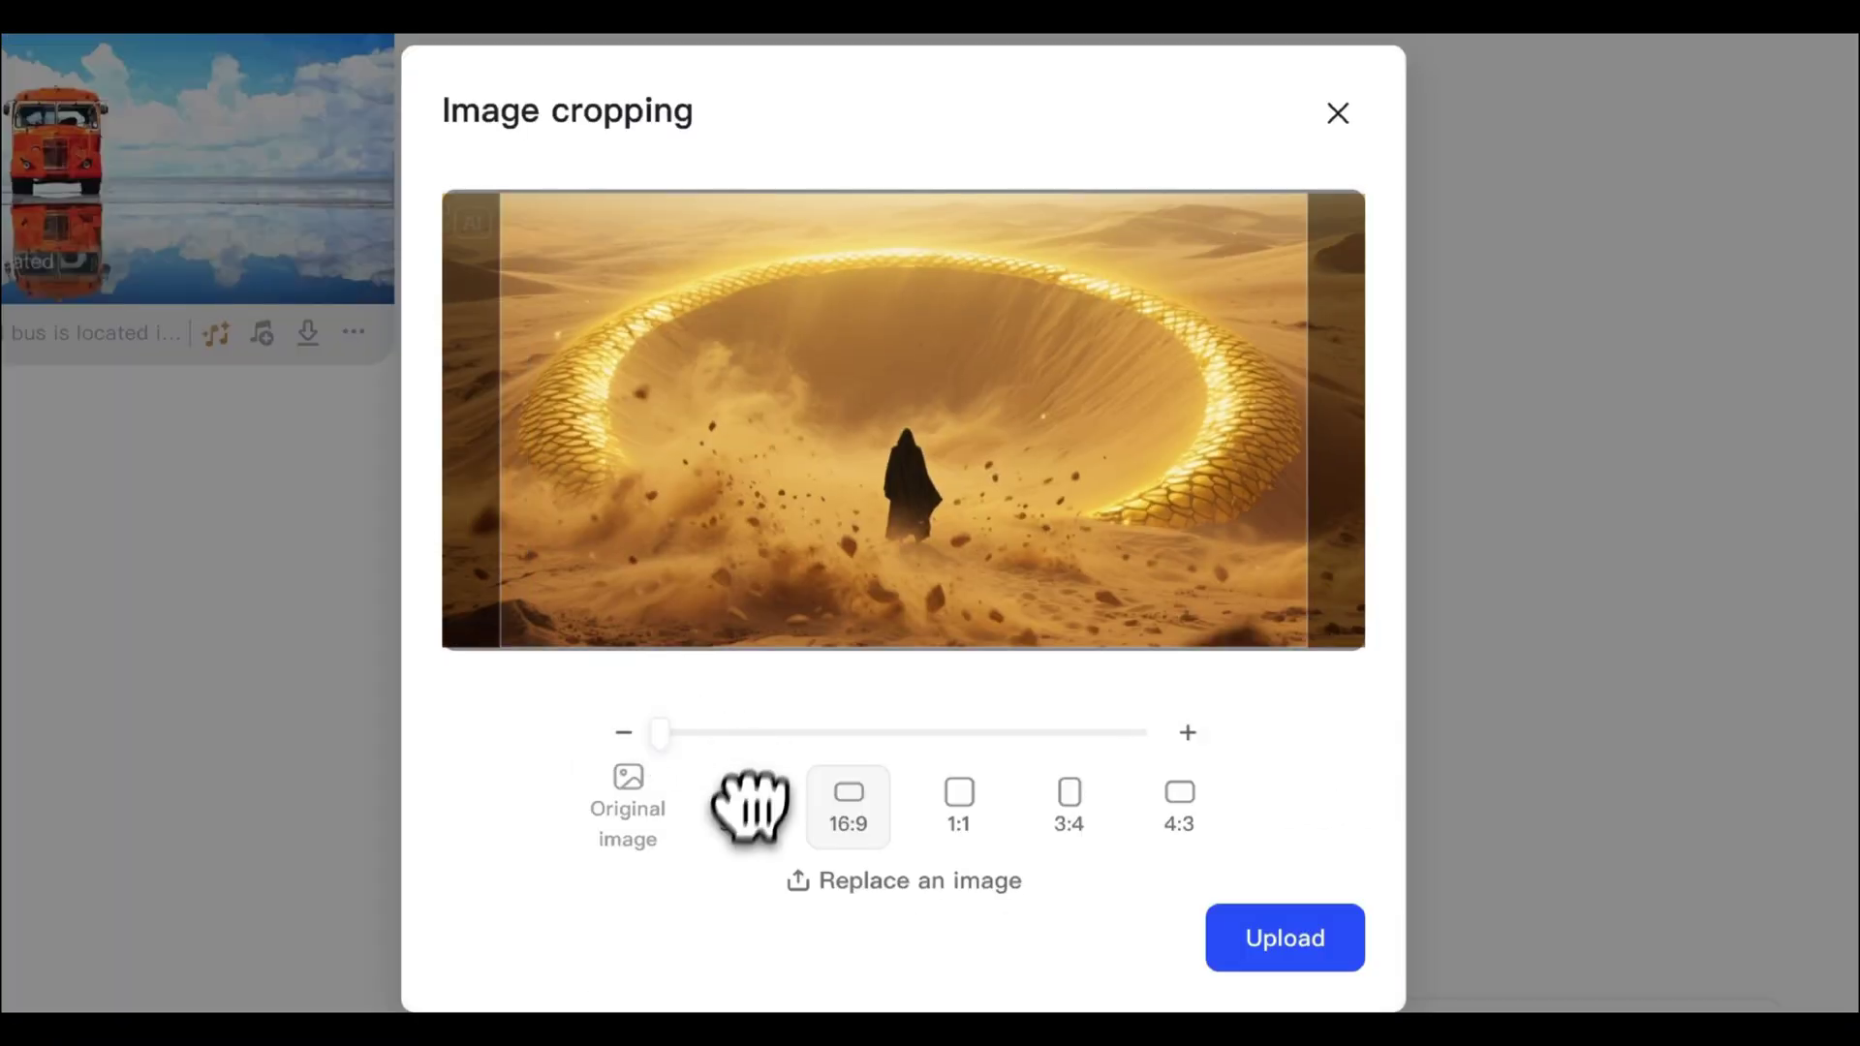
Step: Upload the 16:9-cropped desert image and generate the cloaked-figure video from it
click(1313, 952)
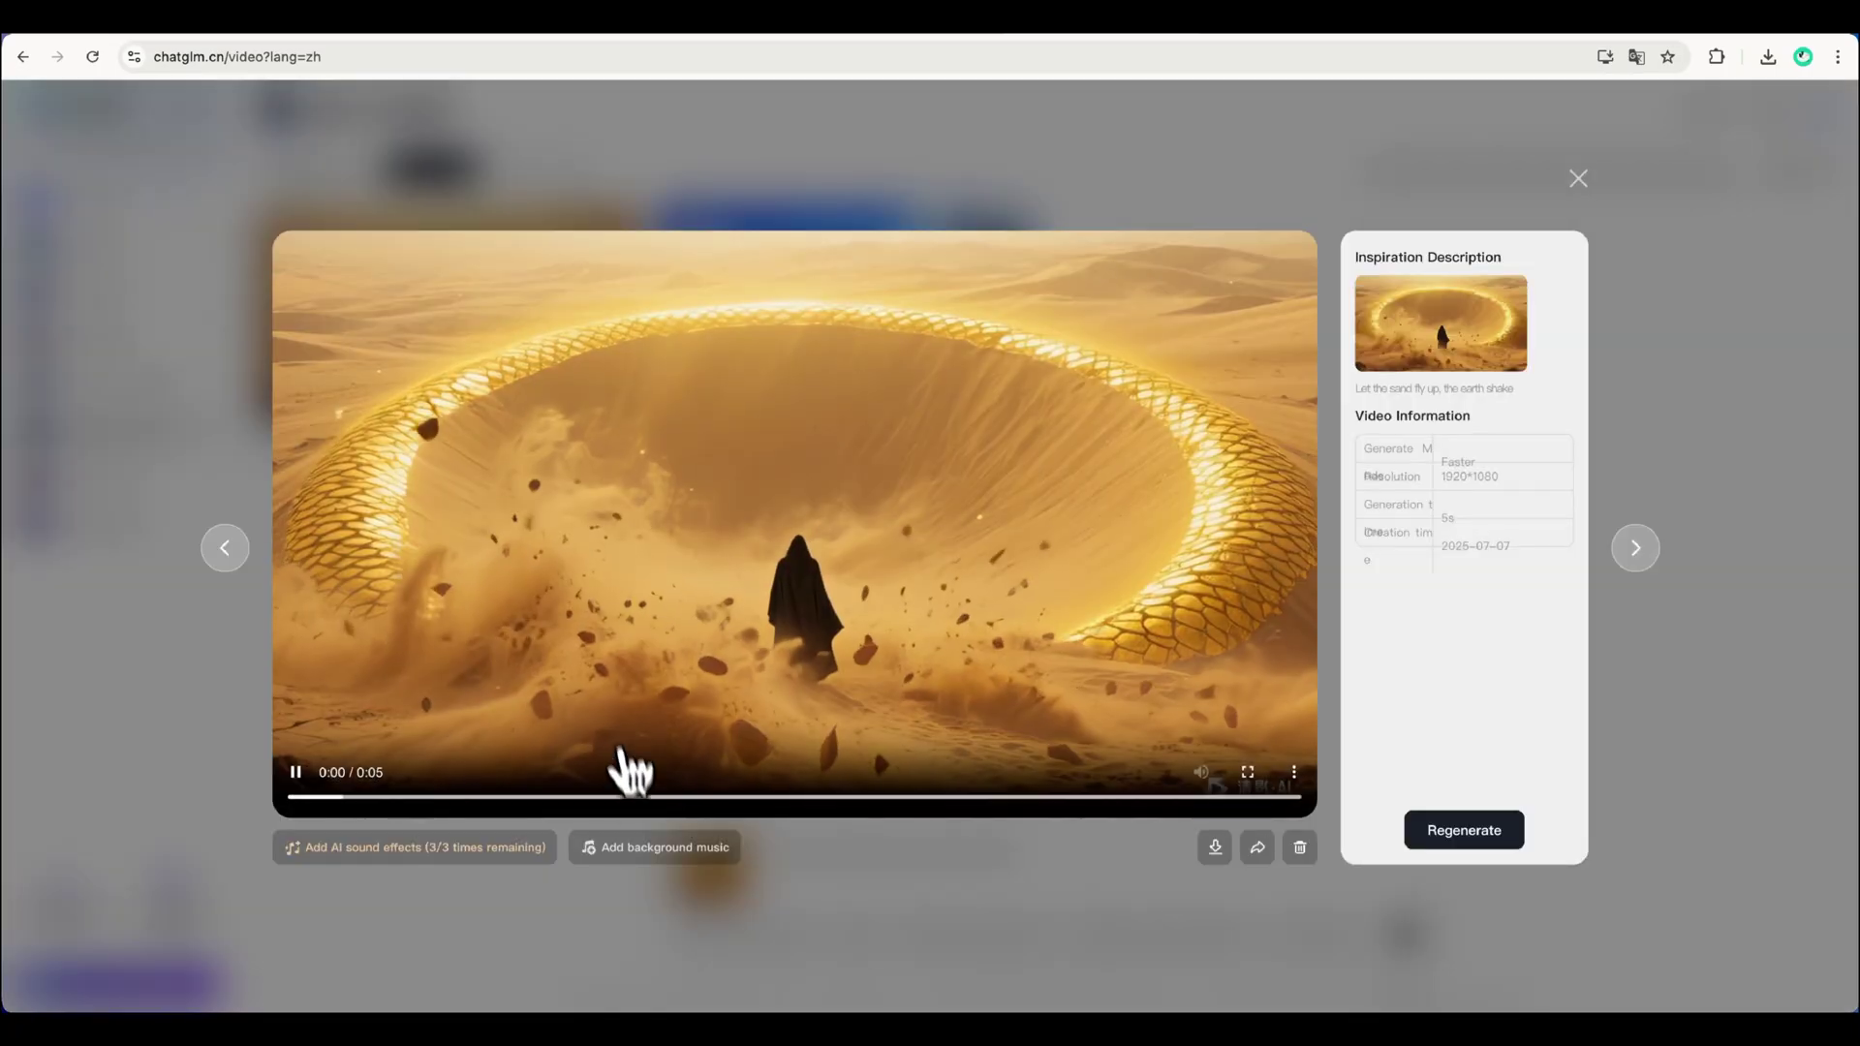
mouse_move(554, 858)
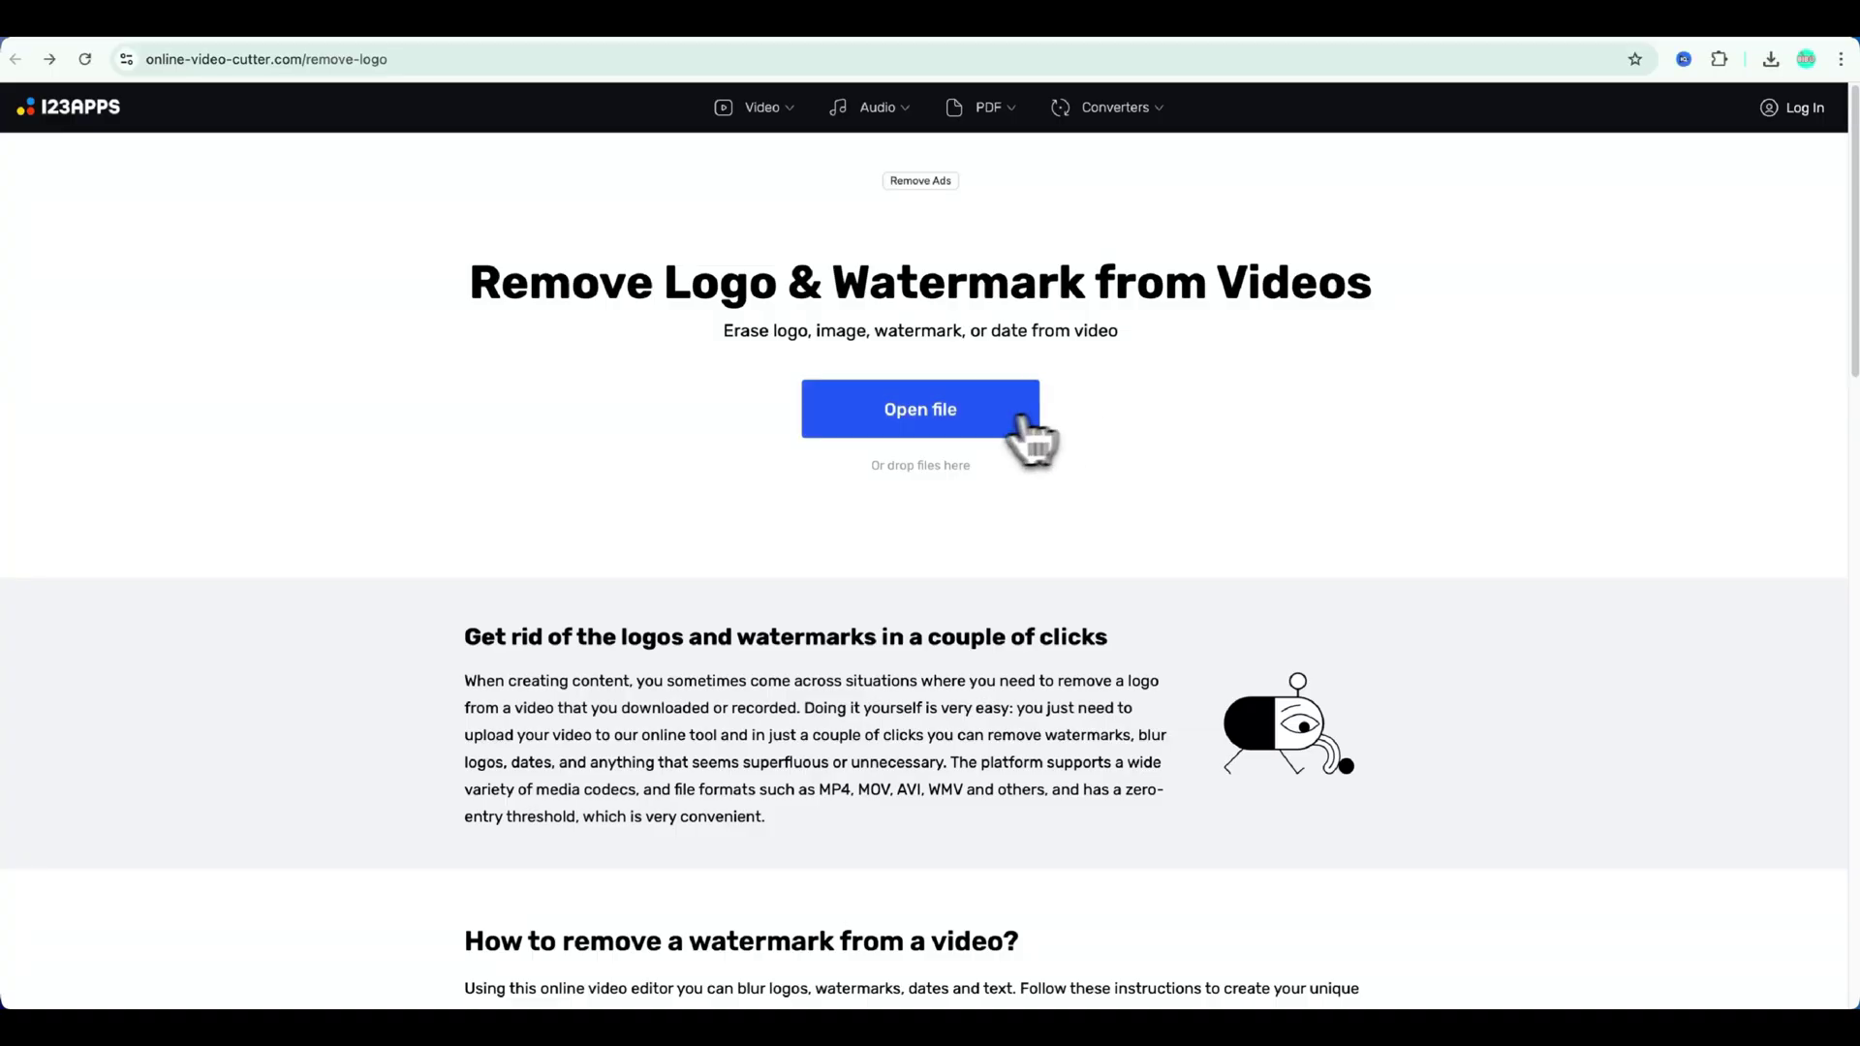
Step: Load The orange.mp4, box the bottom-right watermark for removal, and export the clip at 720p
click(964, 422)
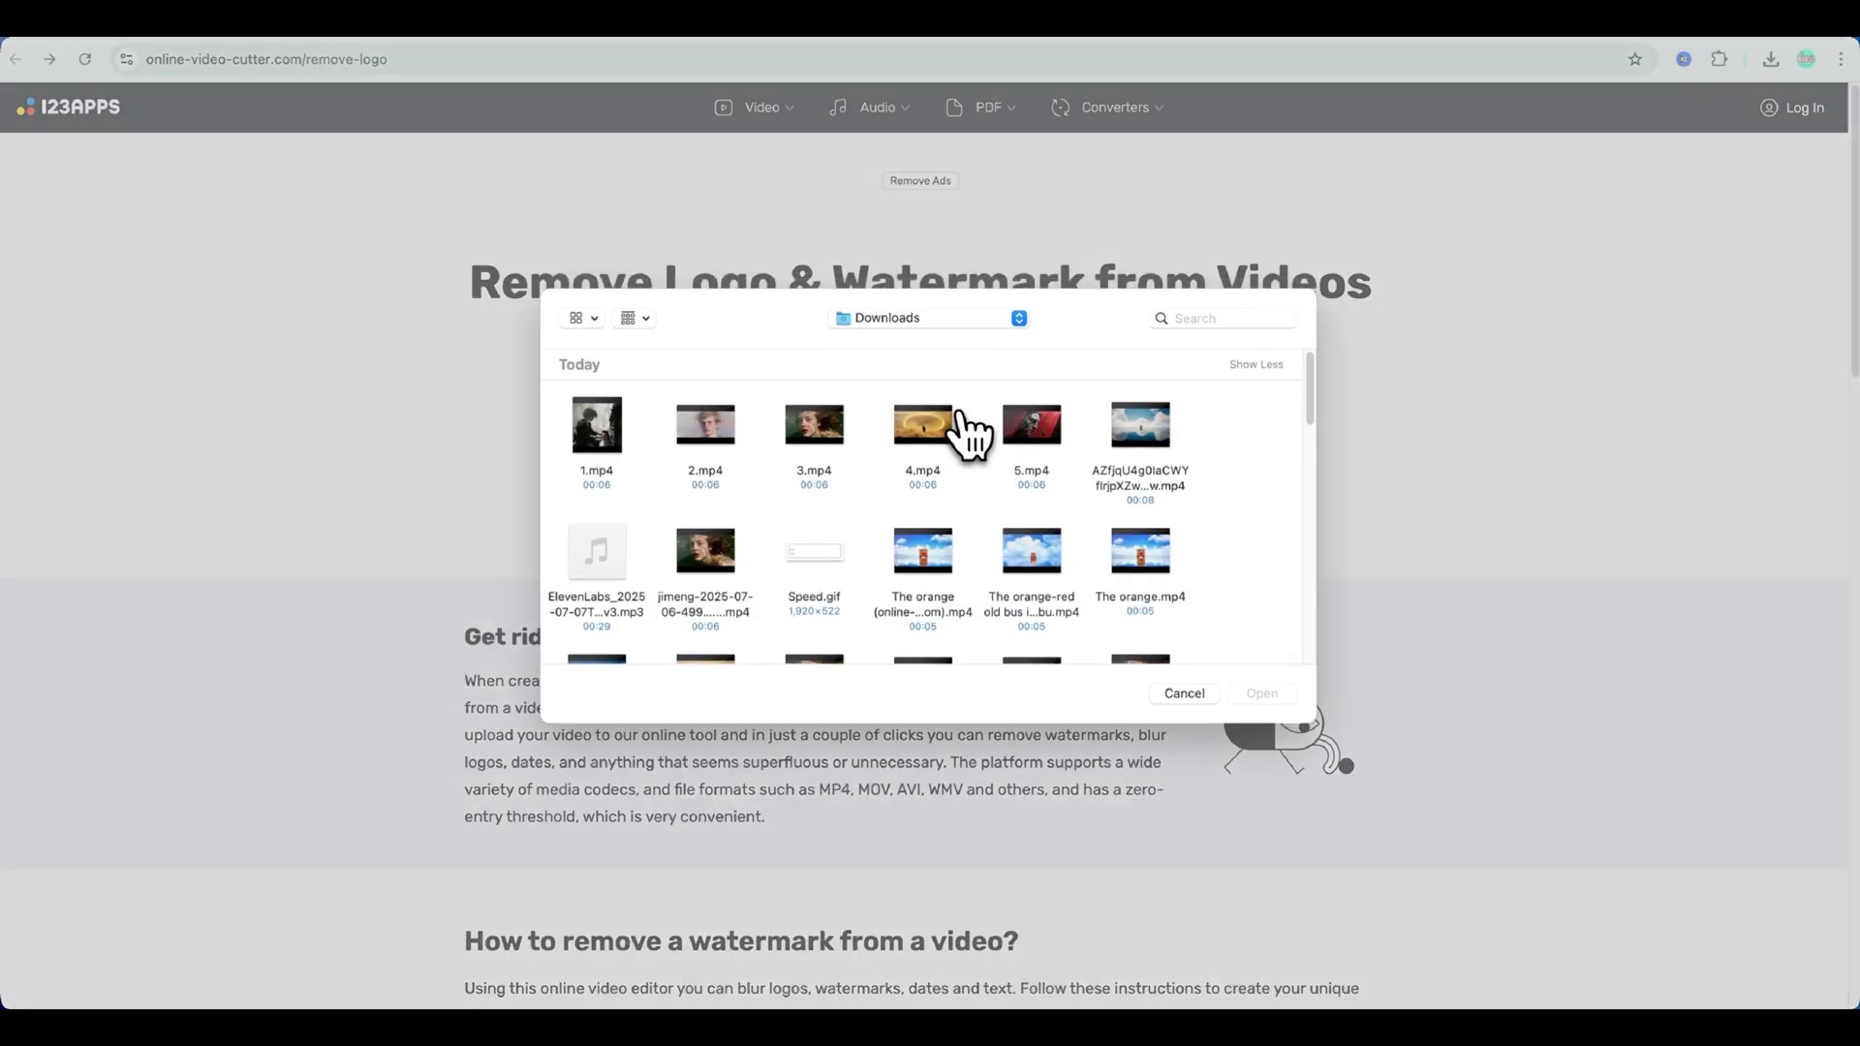
click(1262, 698)
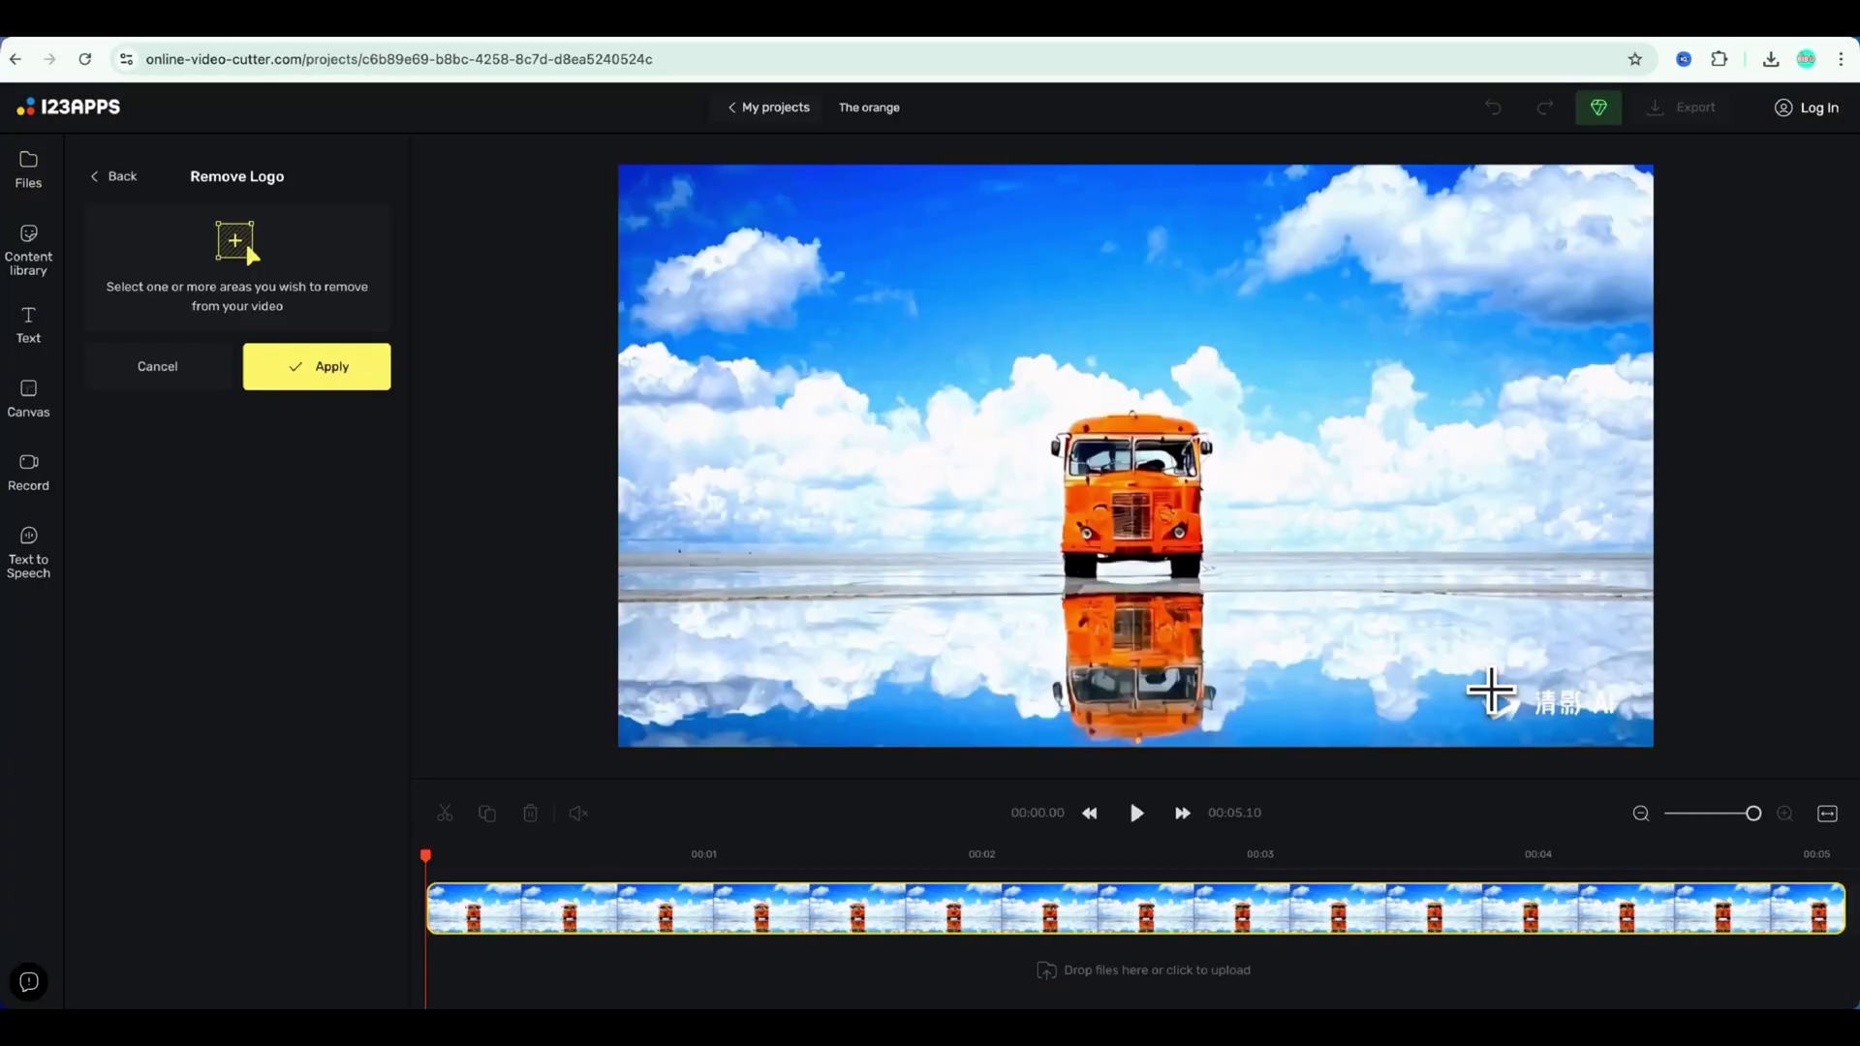
drag(1492, 690, 1604, 719)
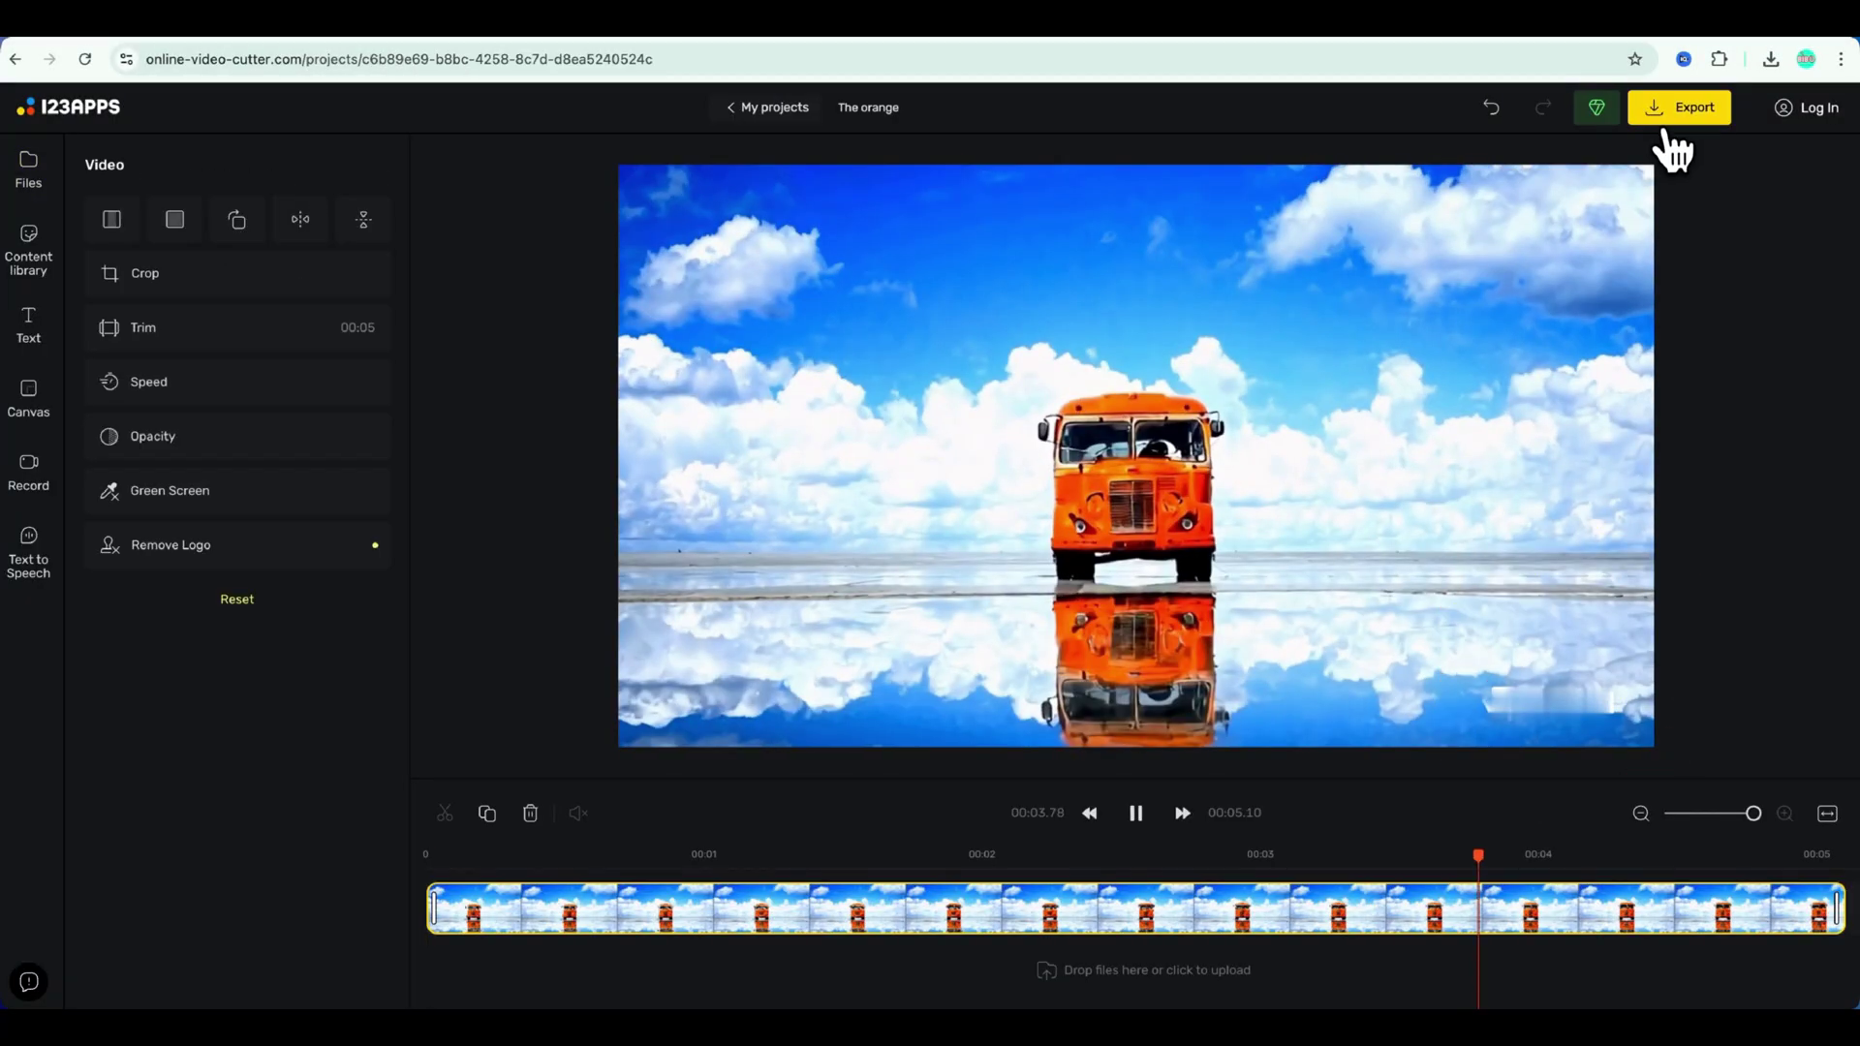
click(1671, 109)
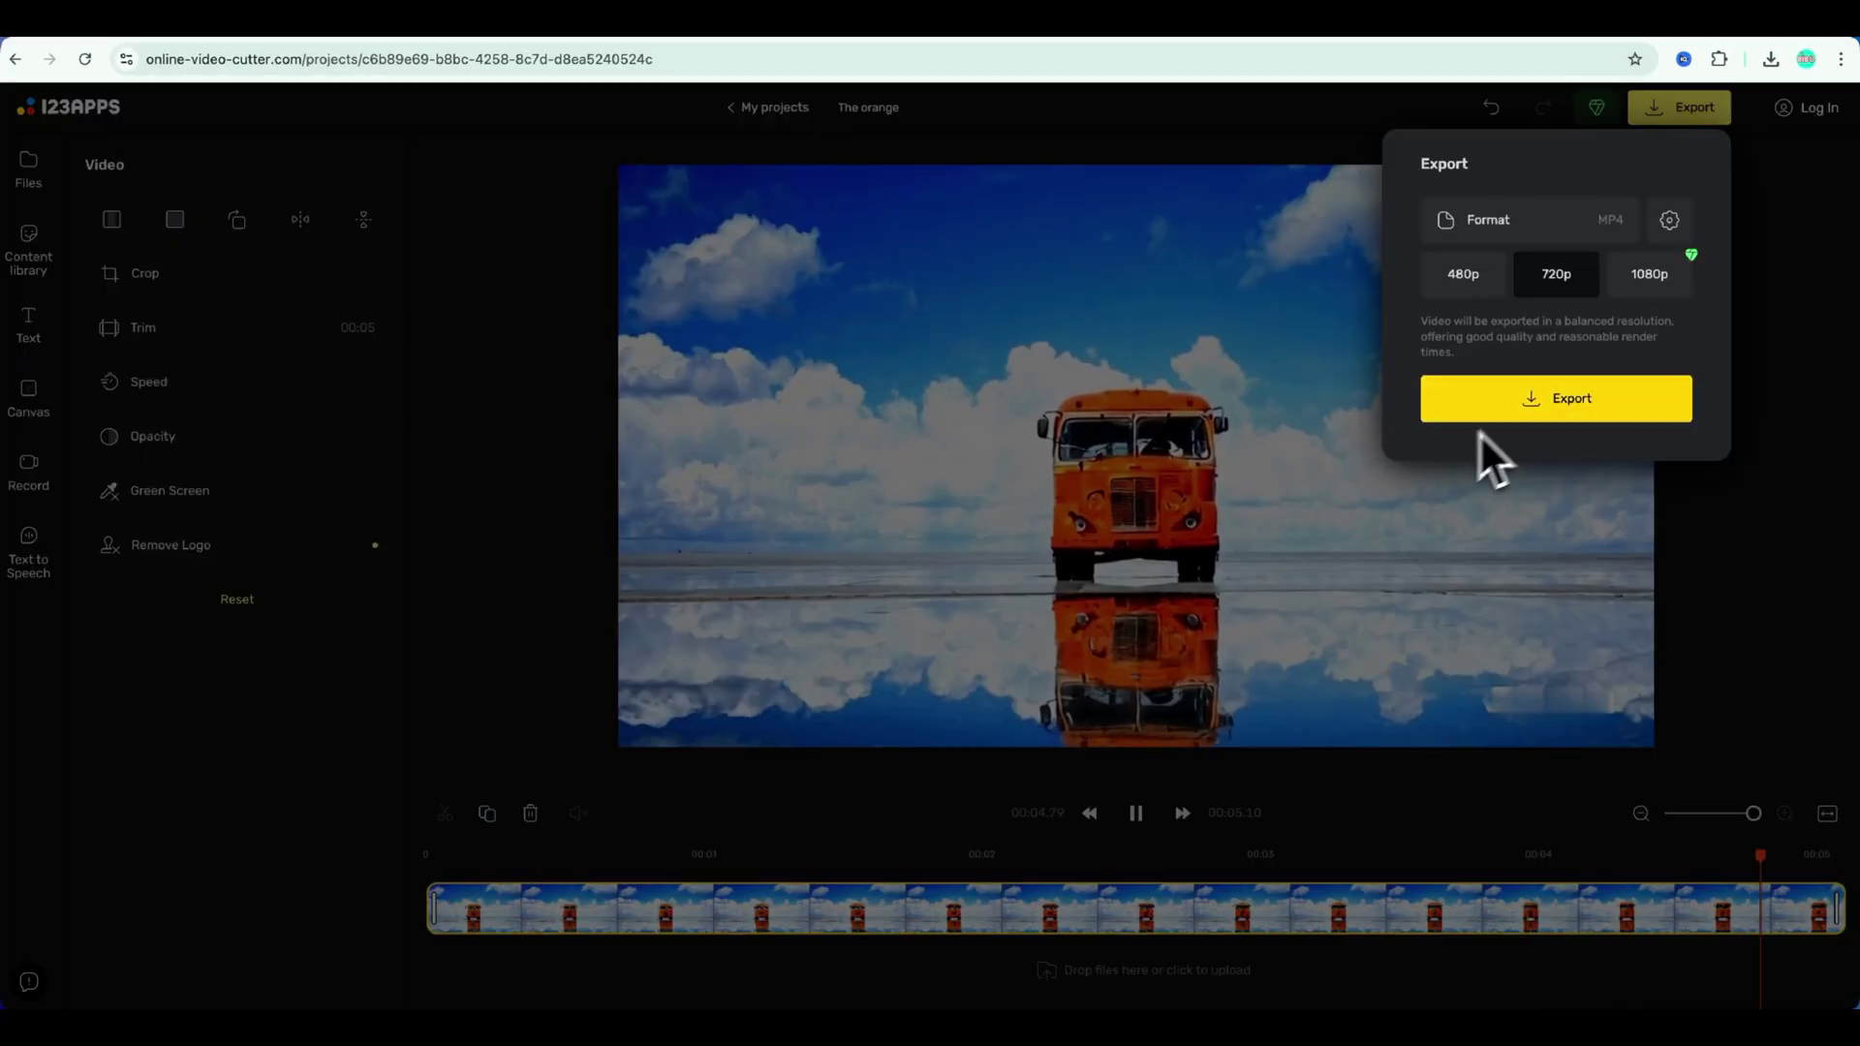
click(1555, 397)
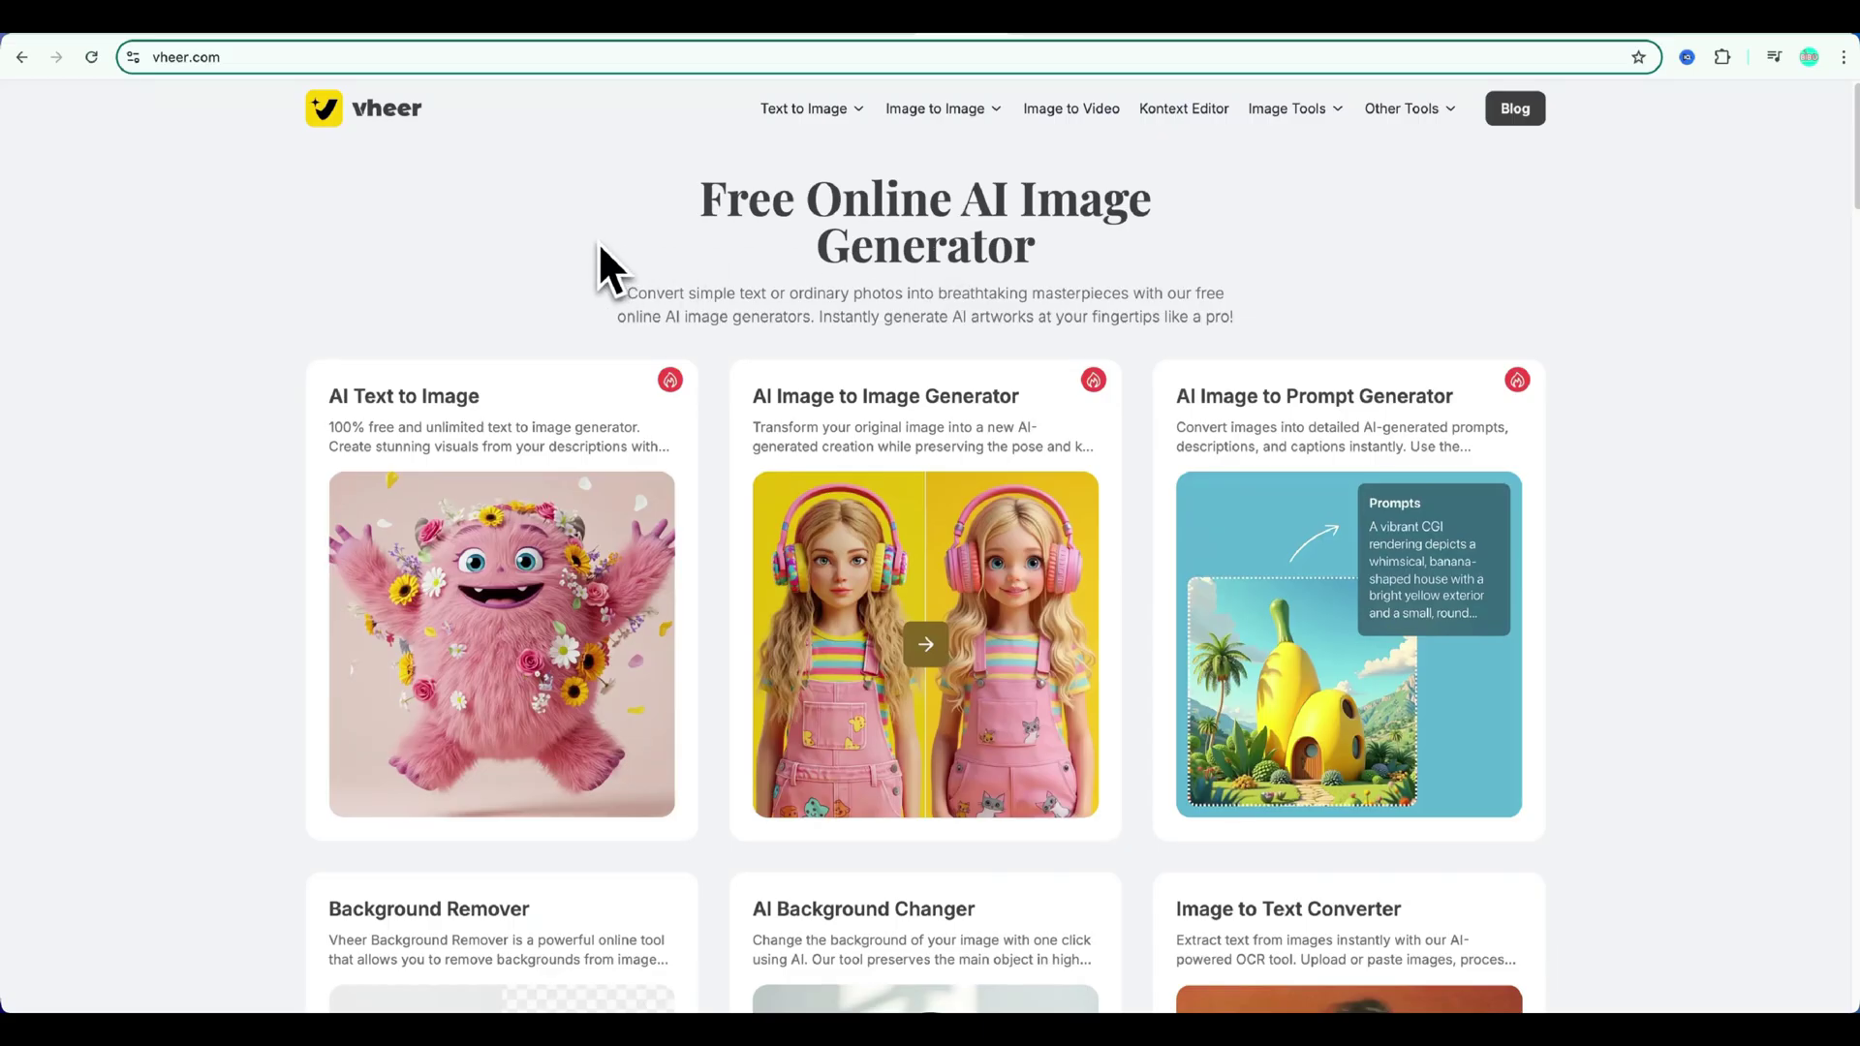
scroll(597, 242, down, 5)
scroll(597, 241, down, 8)
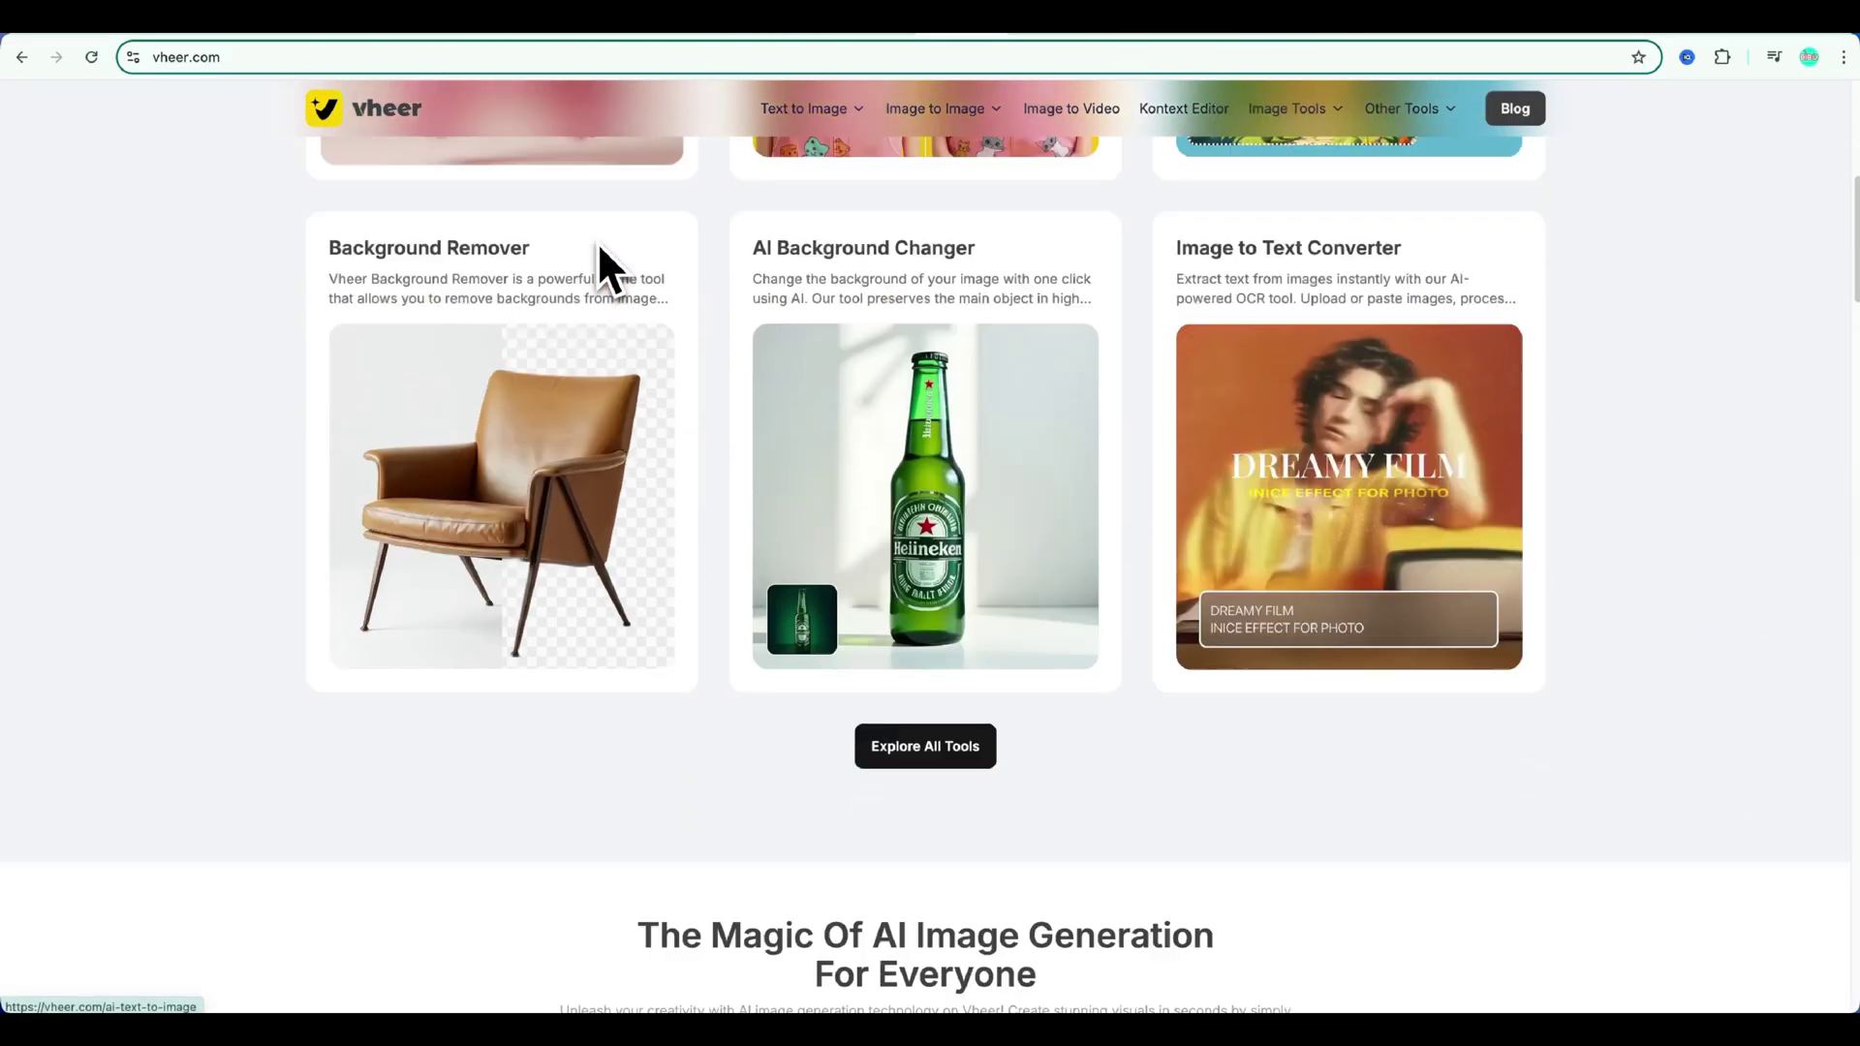
scroll(599, 247, down, 5)
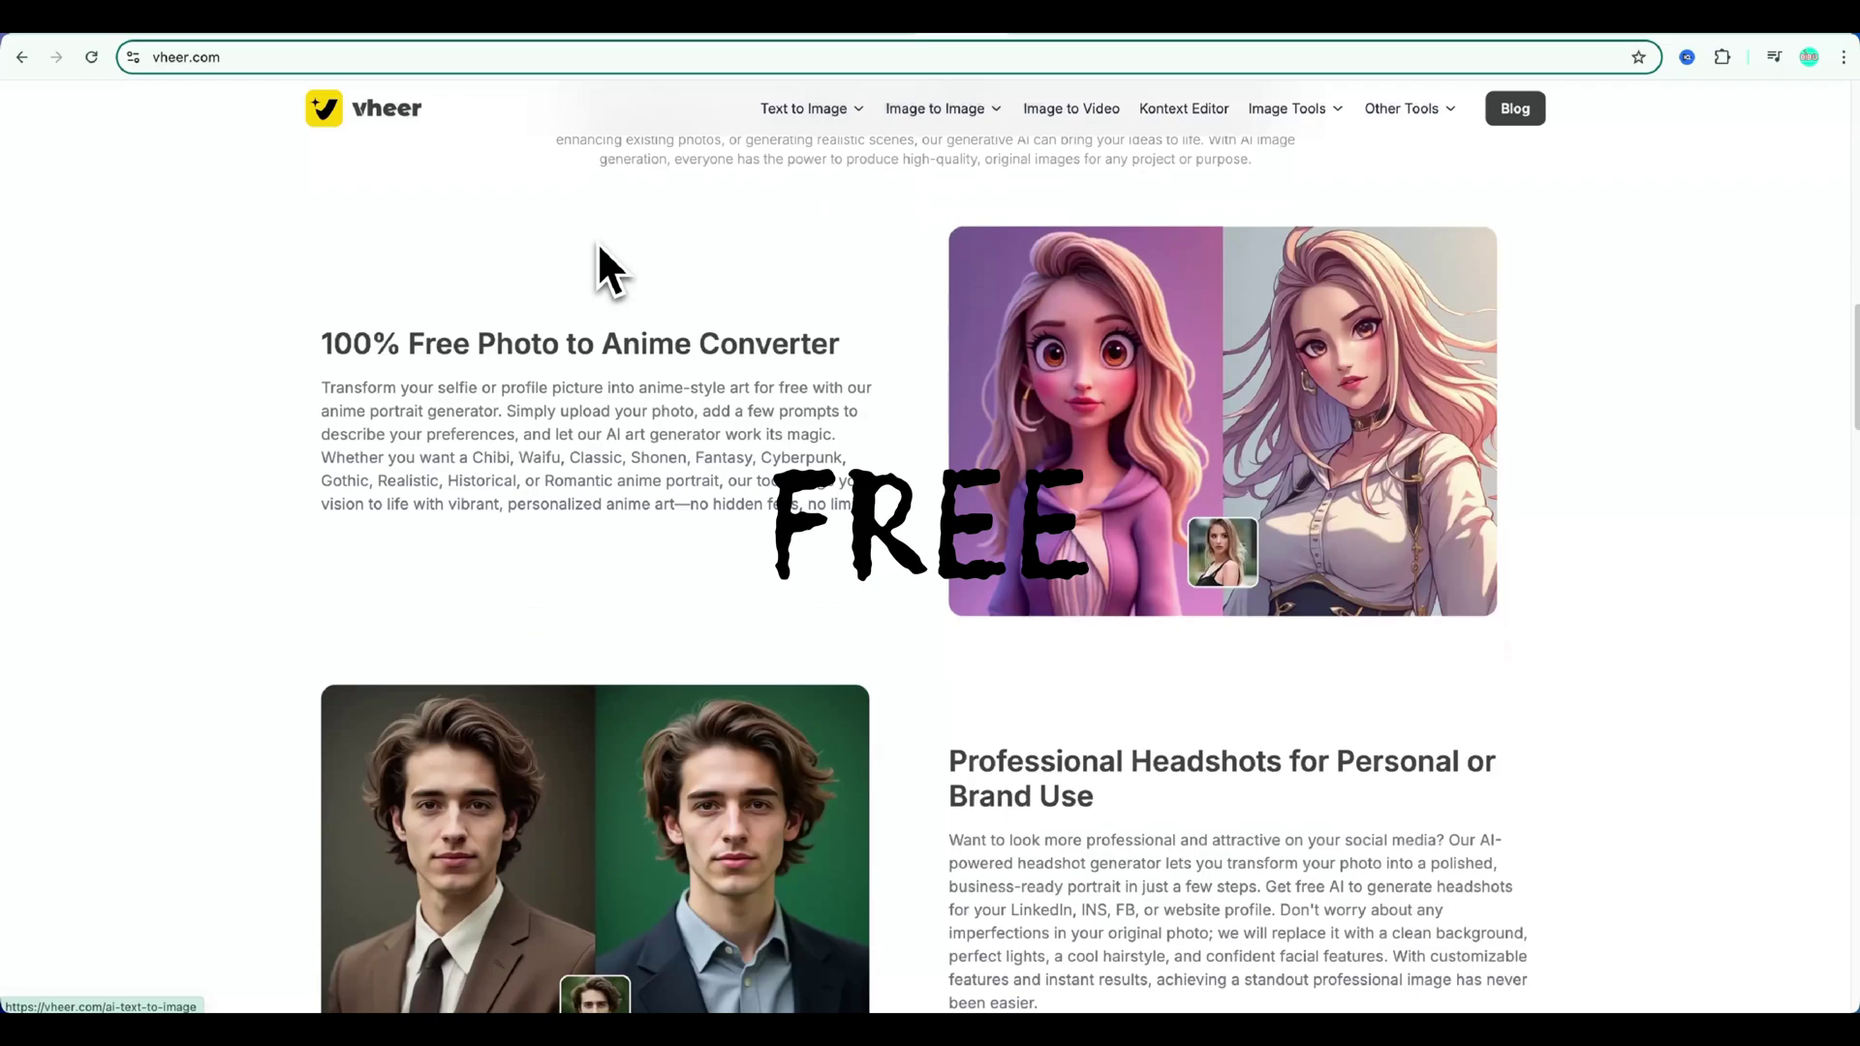
scroll(597, 241, down, 5)
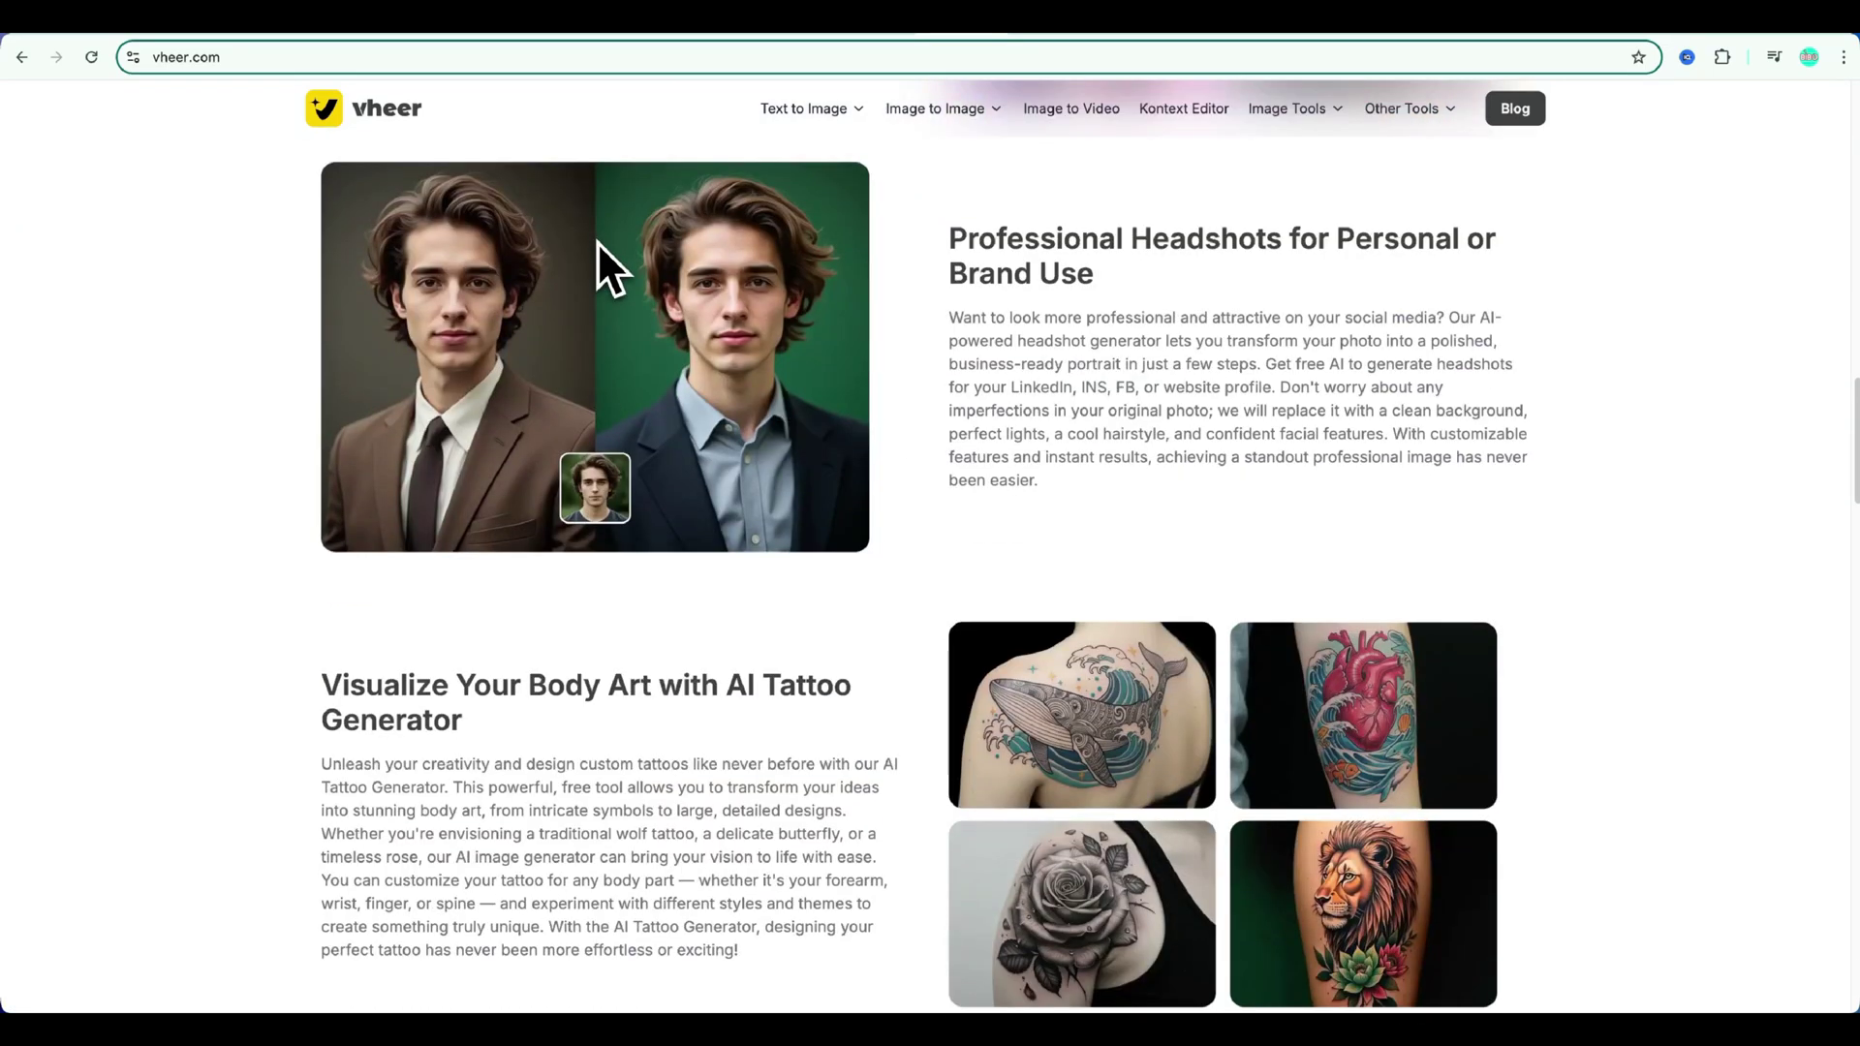
scroll(596, 241, up, 20)
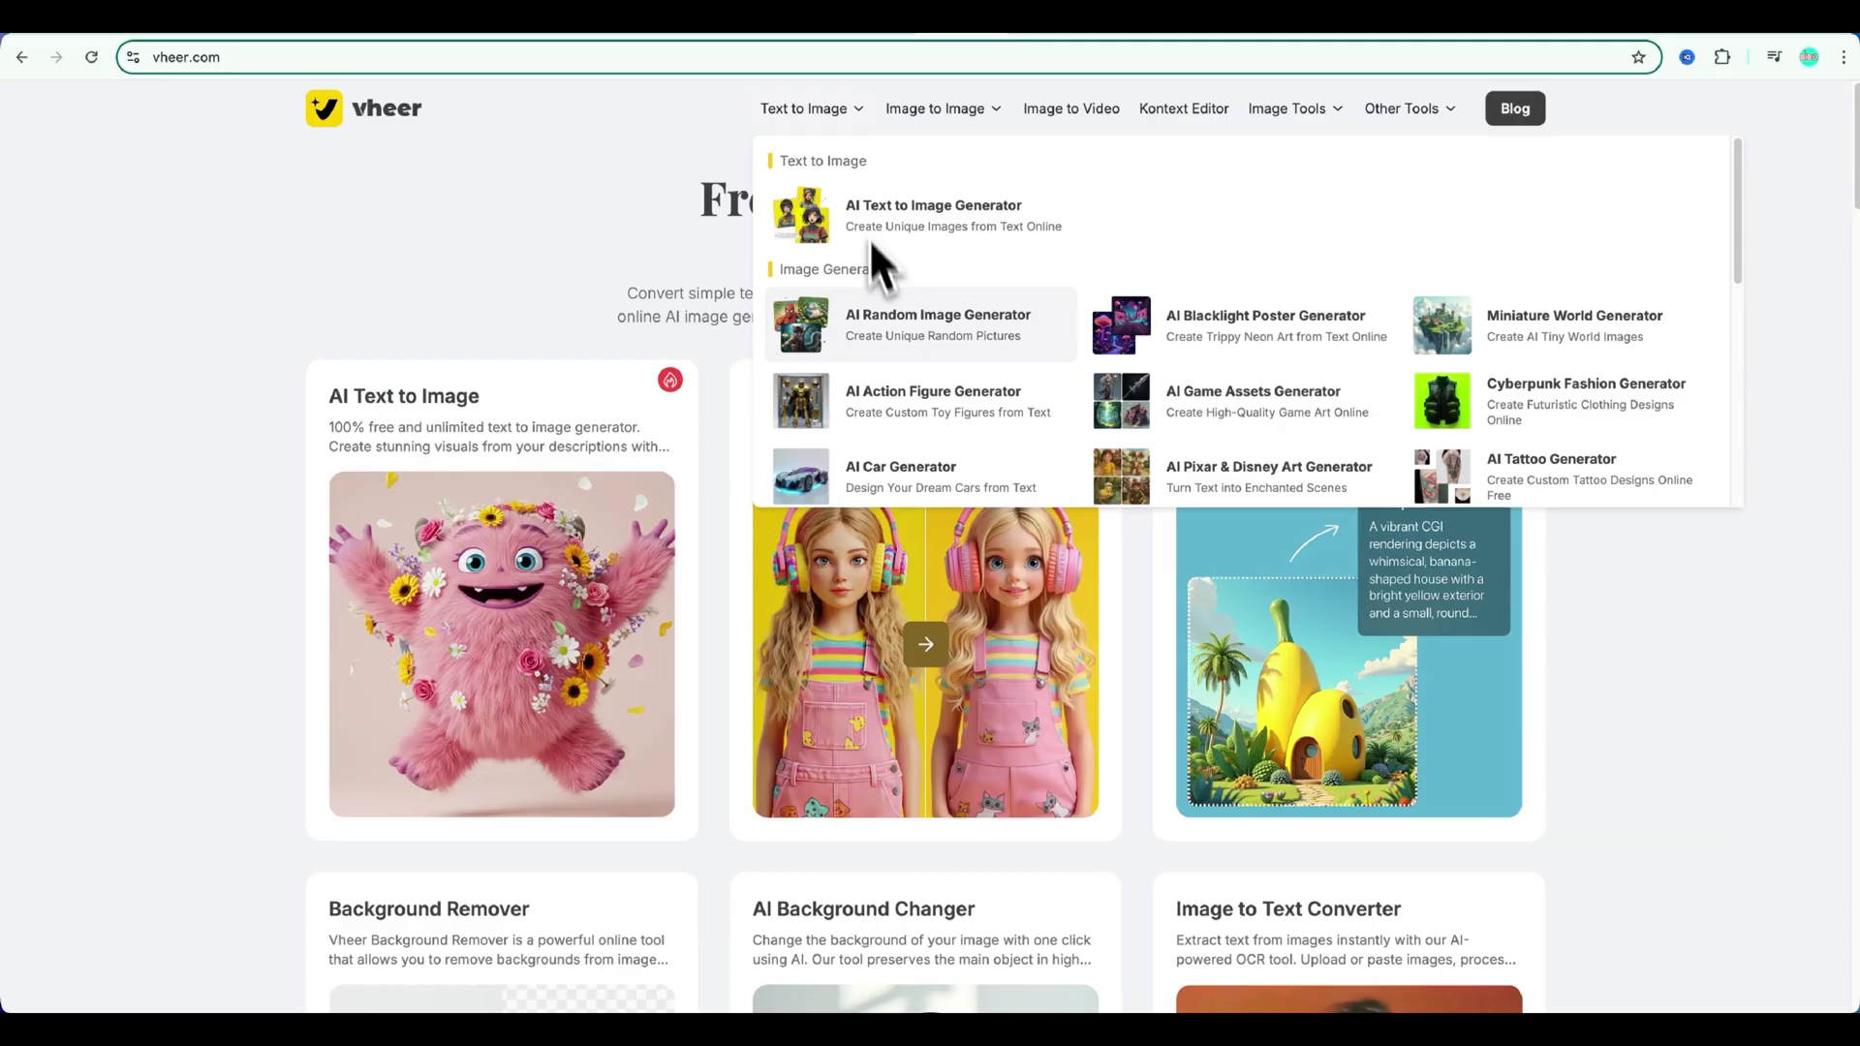
scroll(1010, 318, down, 6)
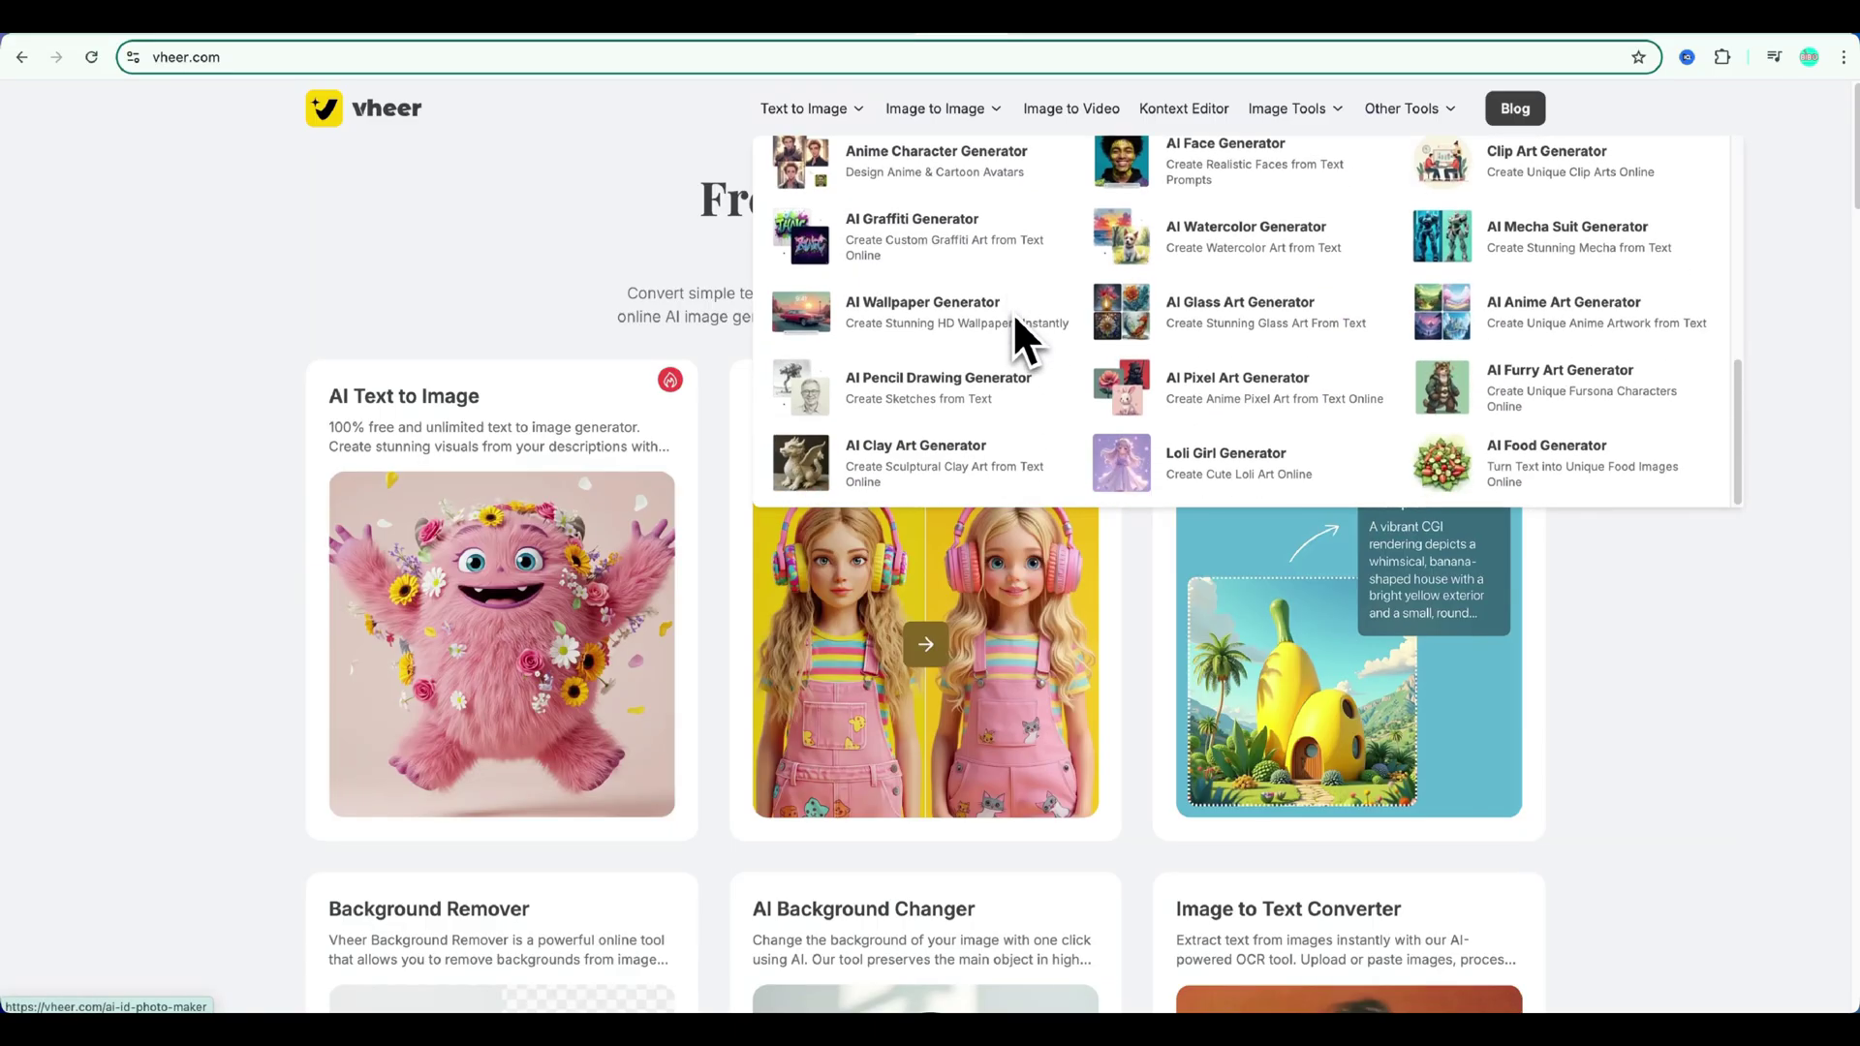
mouse_move(967, 121)
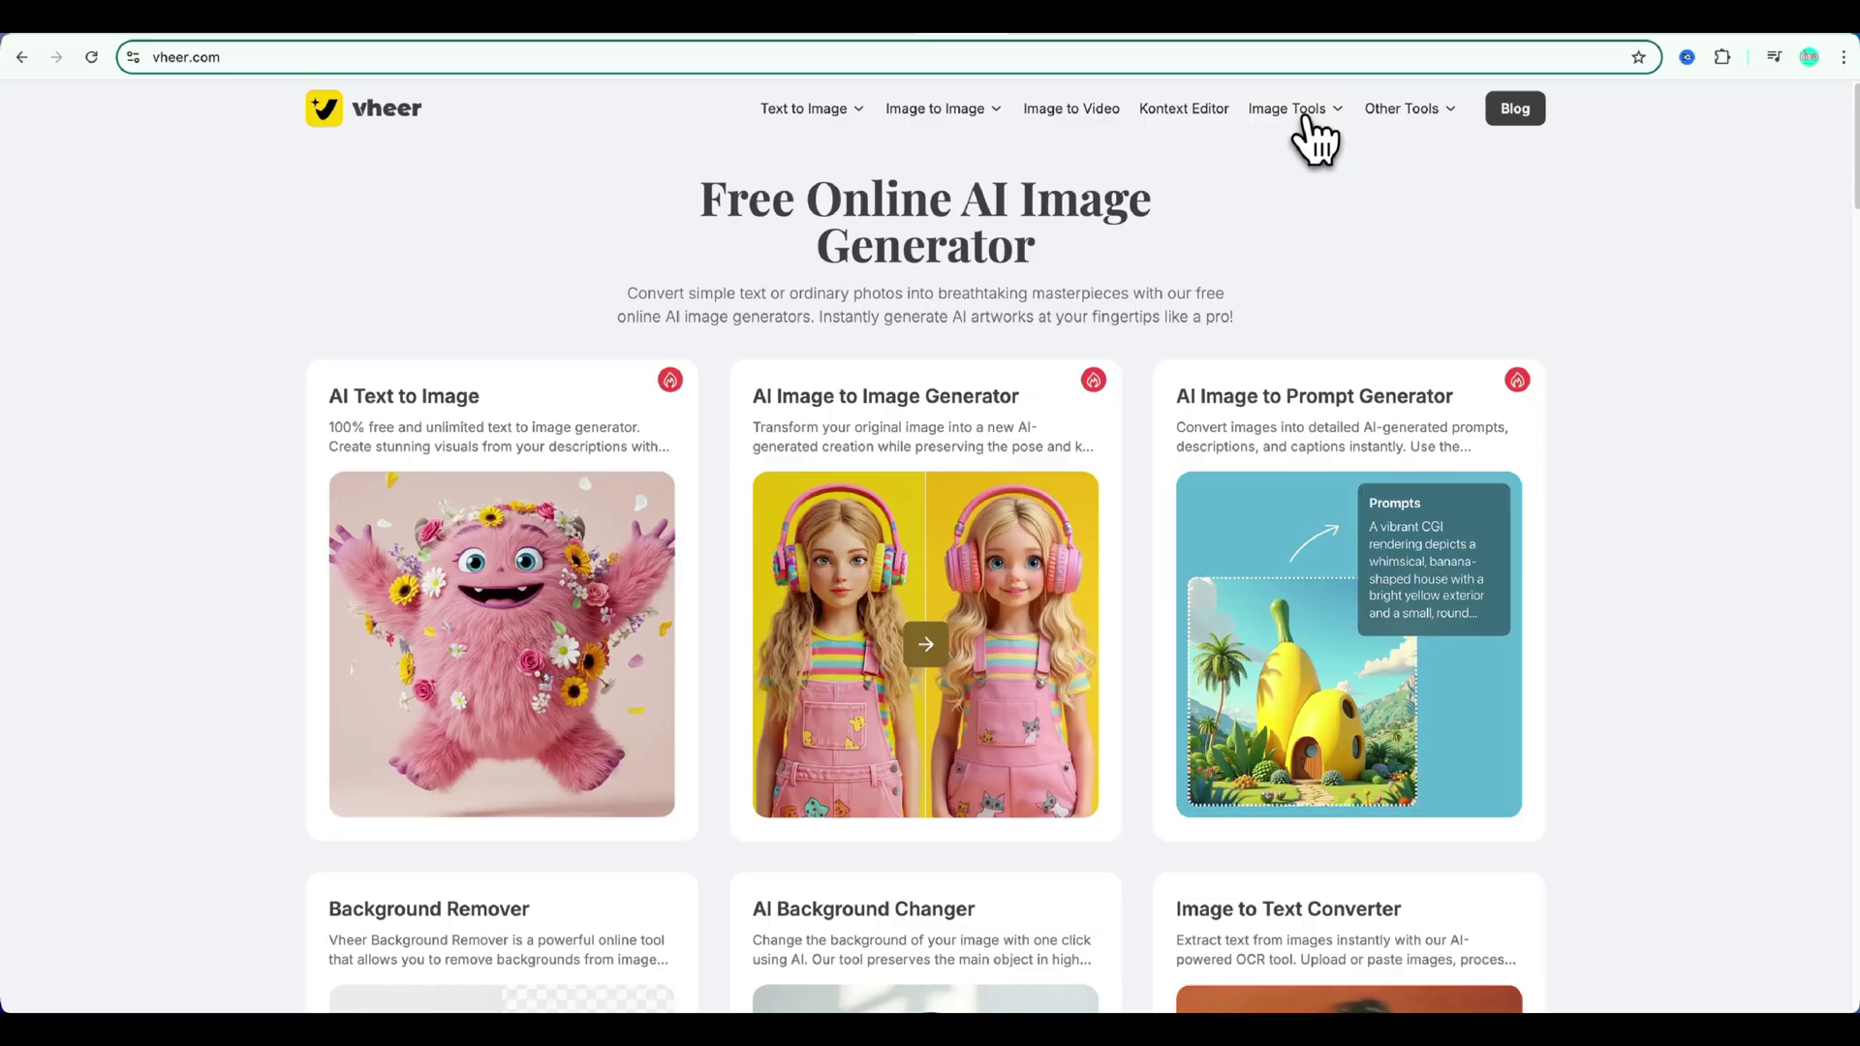
Step: Open Vheer's Image to Video tool and upload 4.jpeg, the desert cloaked-figure image
click(1117, 140)
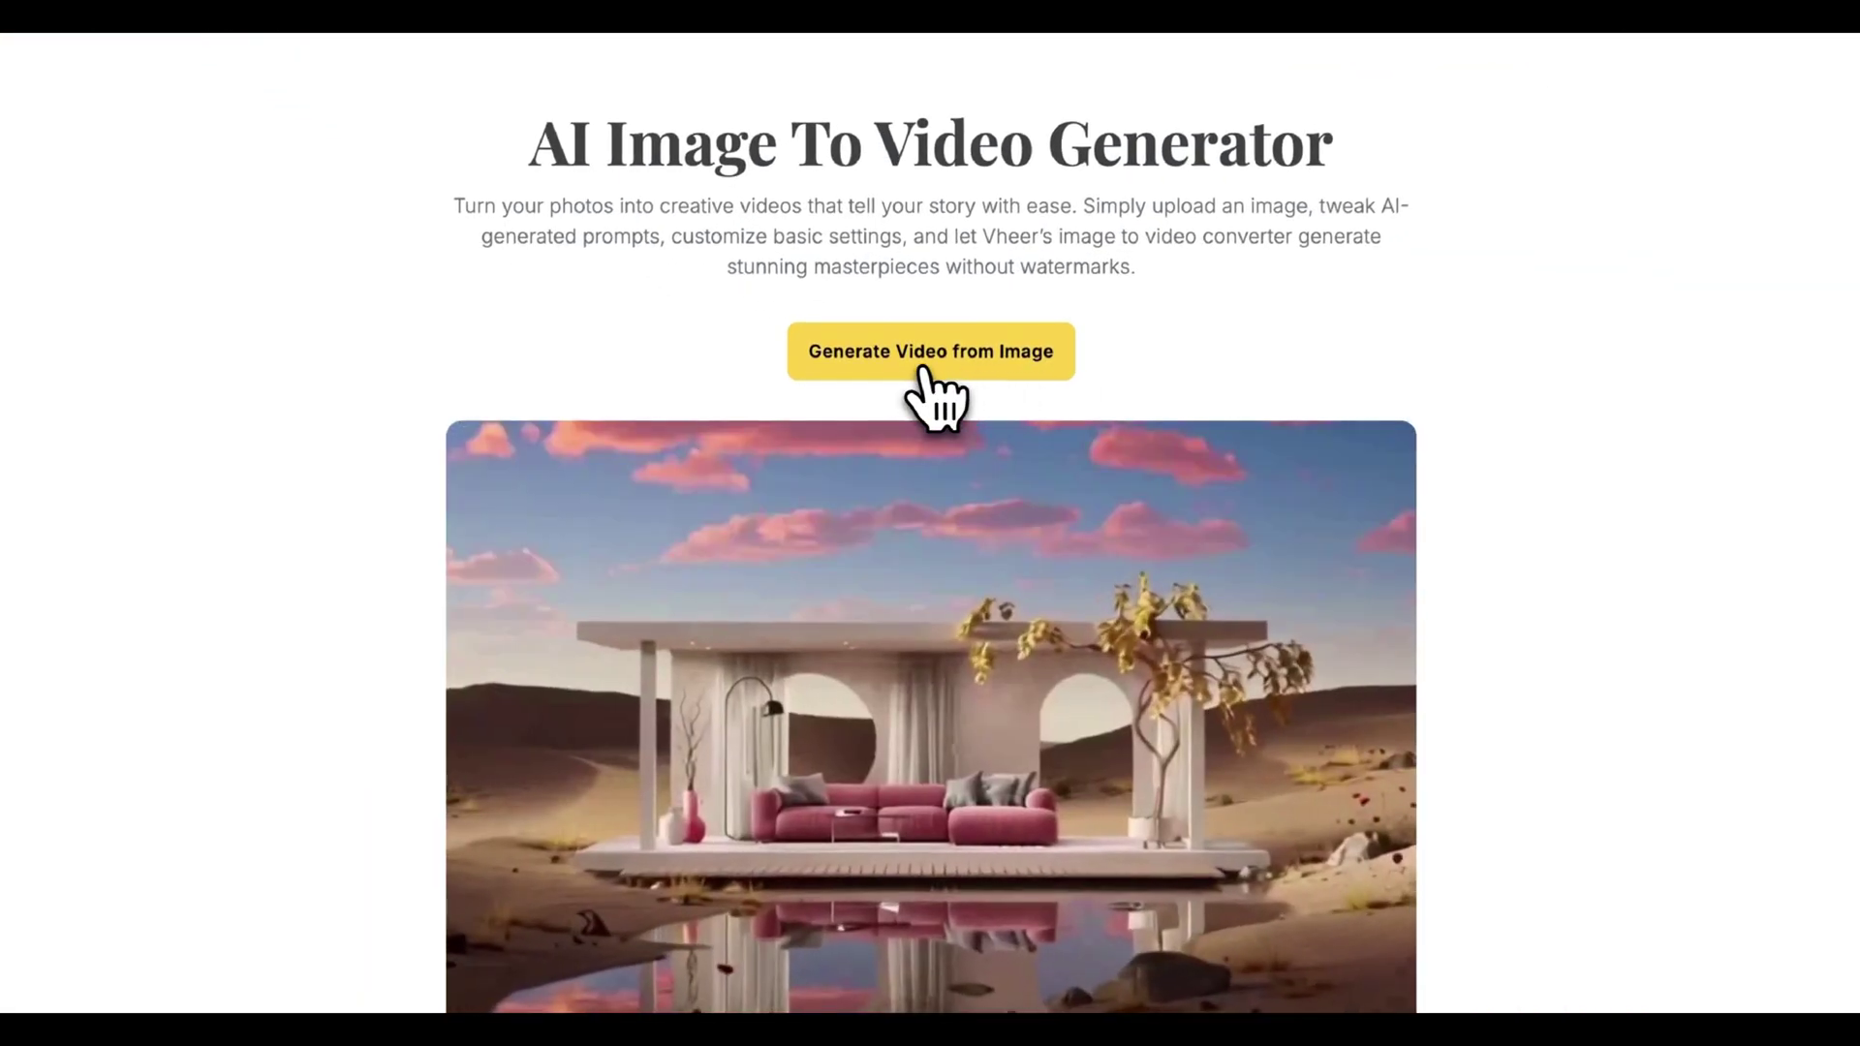
click(922, 370)
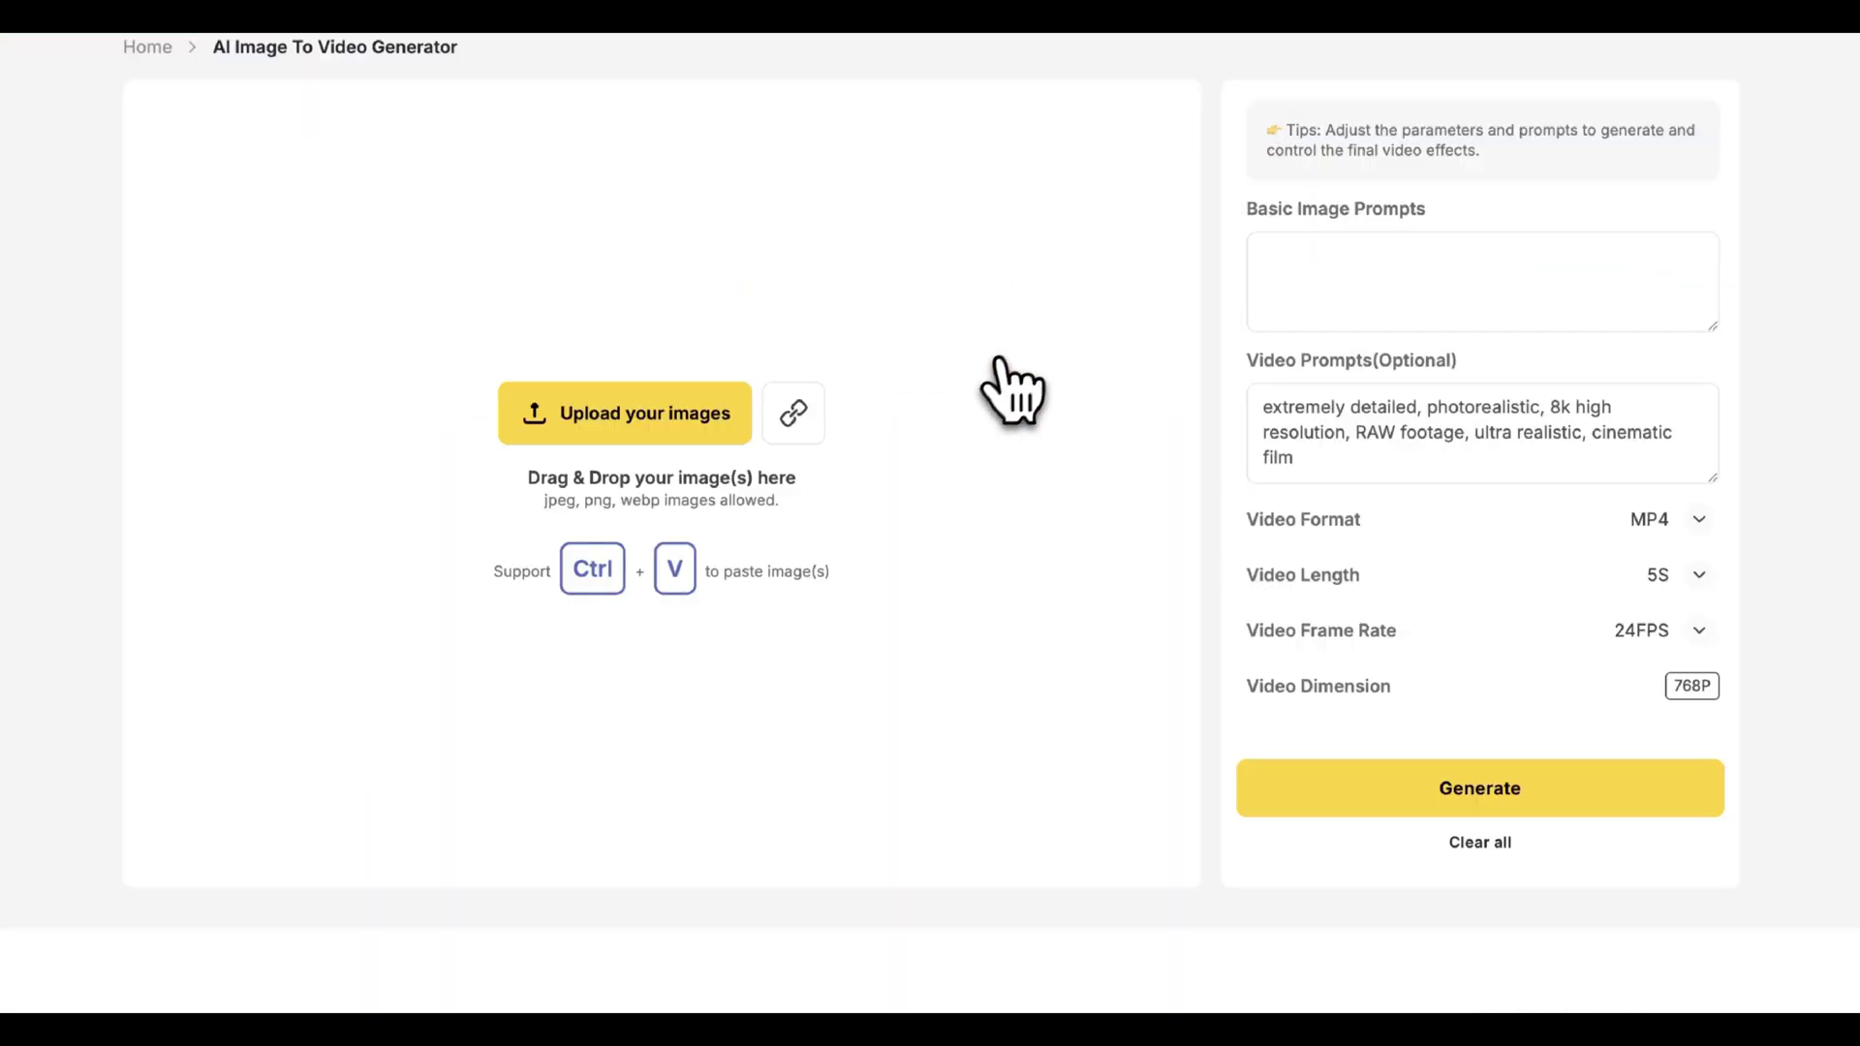
click(655, 397)
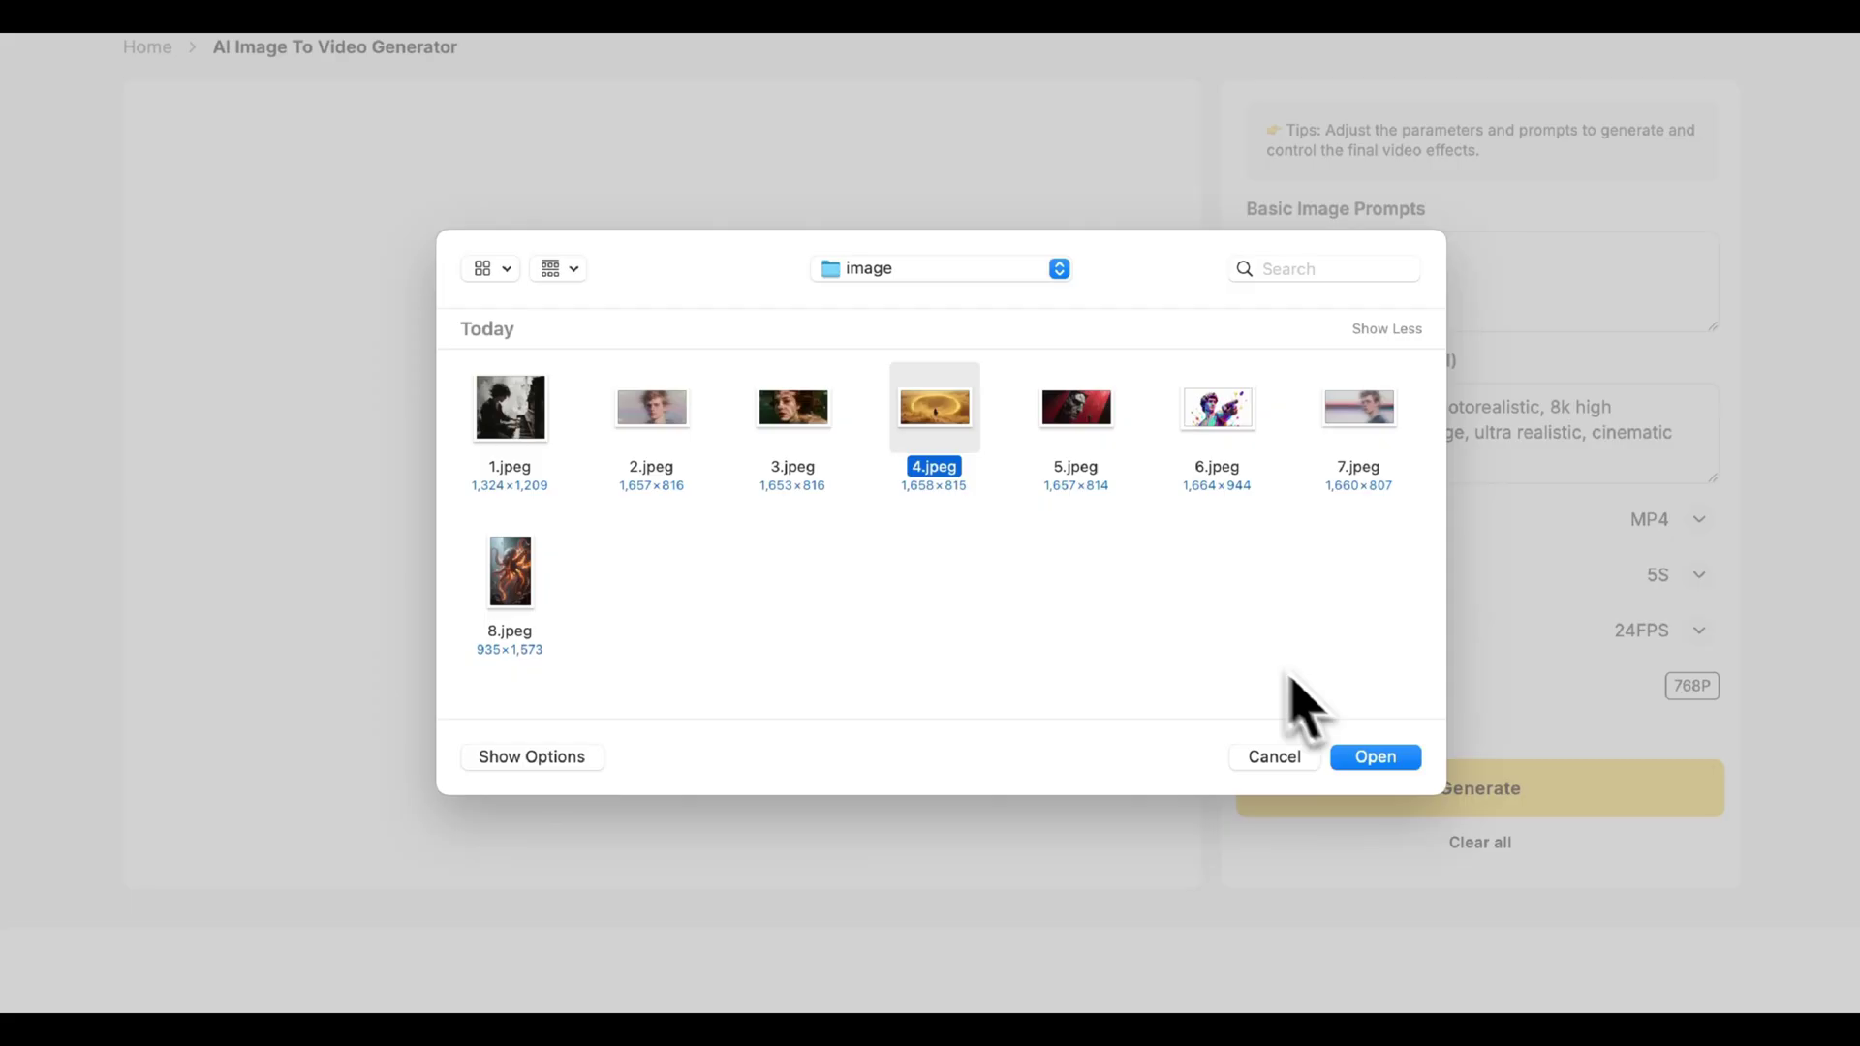
click(1376, 757)
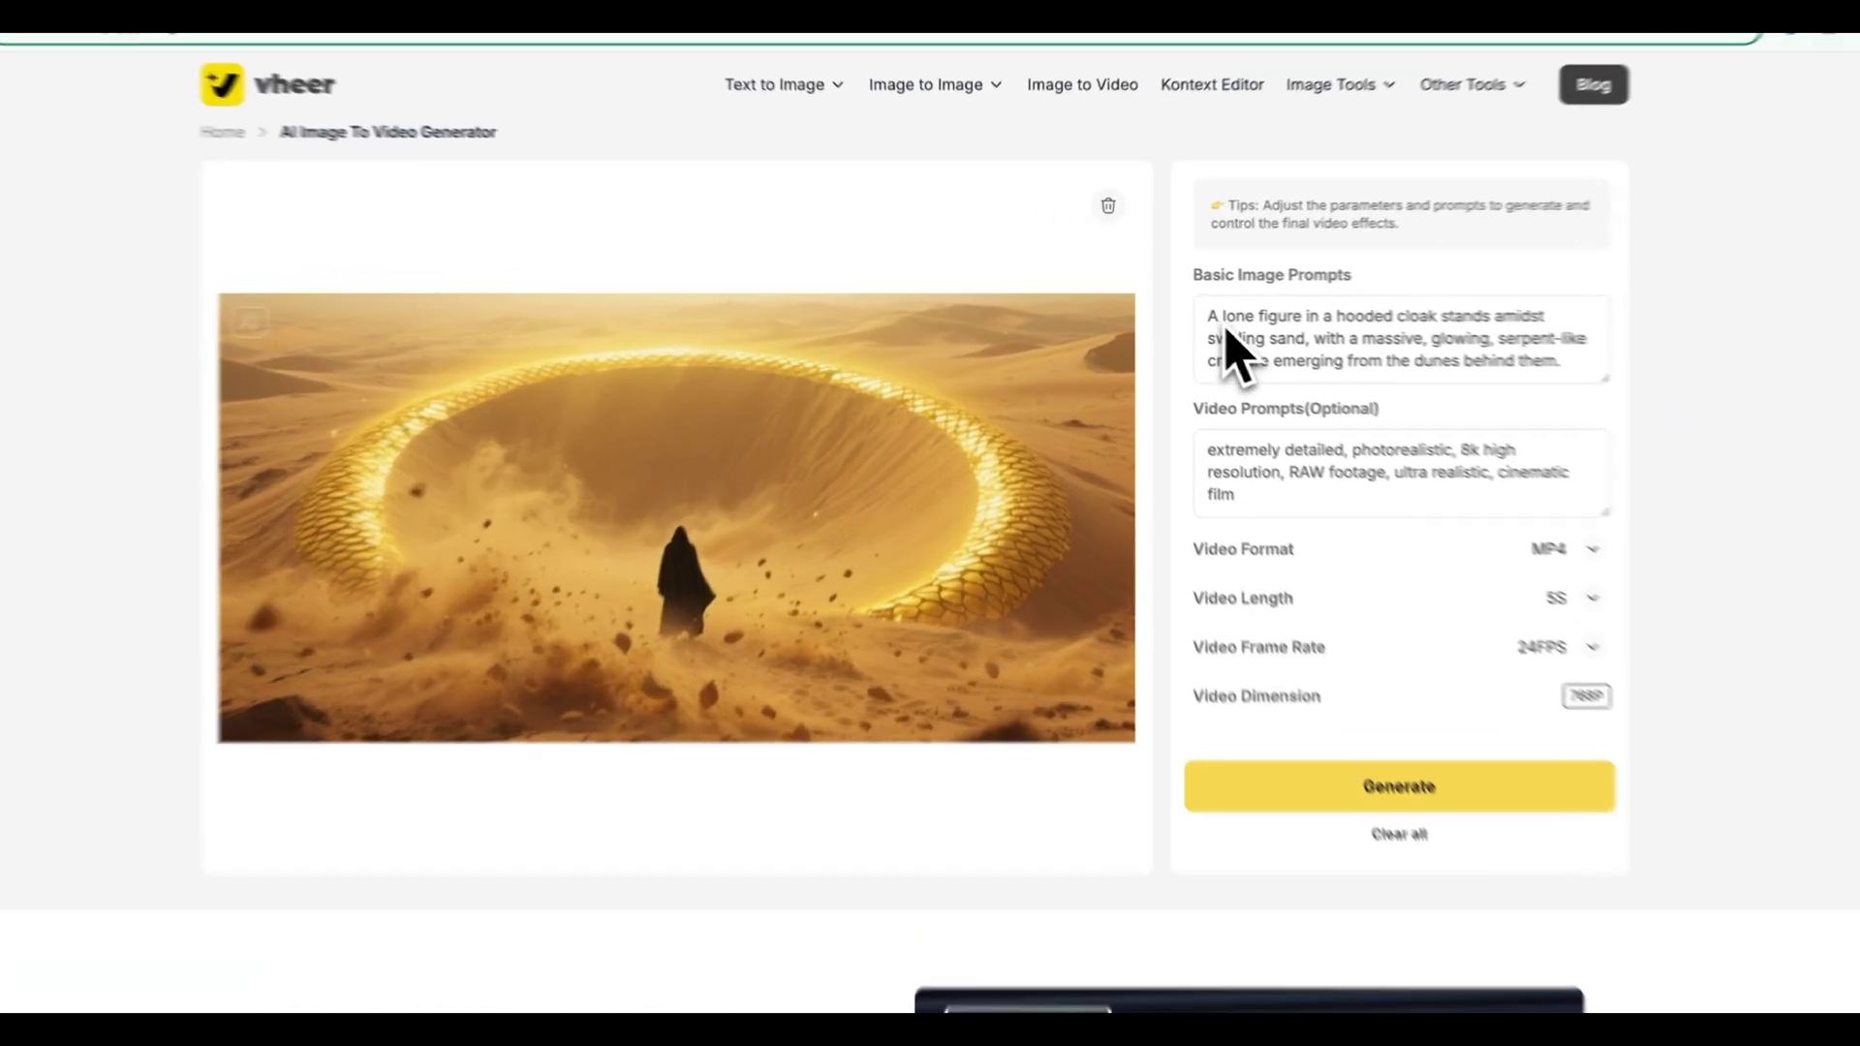
Step: Extend the prompt with 'Let the sand fly up, the earth shake', keep 5-second length, and generate
drag(1206, 280, 1350, 278)
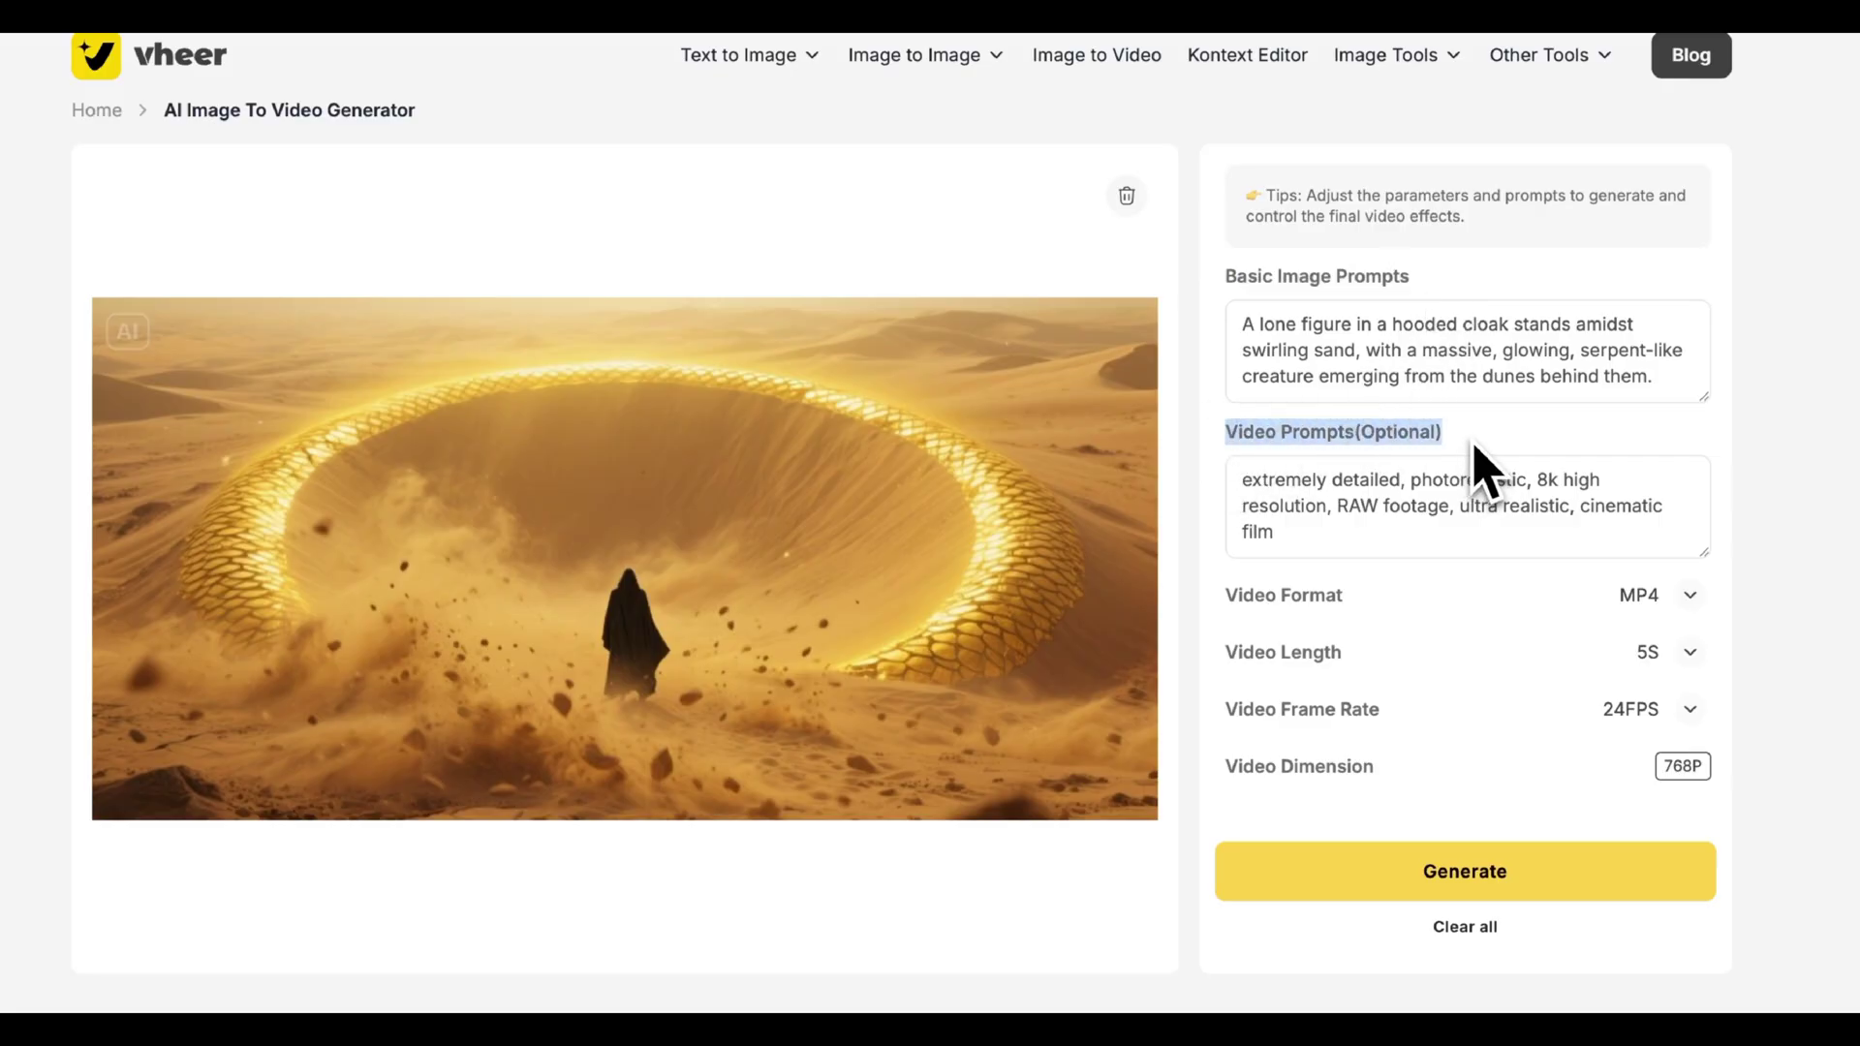
click(1710, 728)
click(1691, 709)
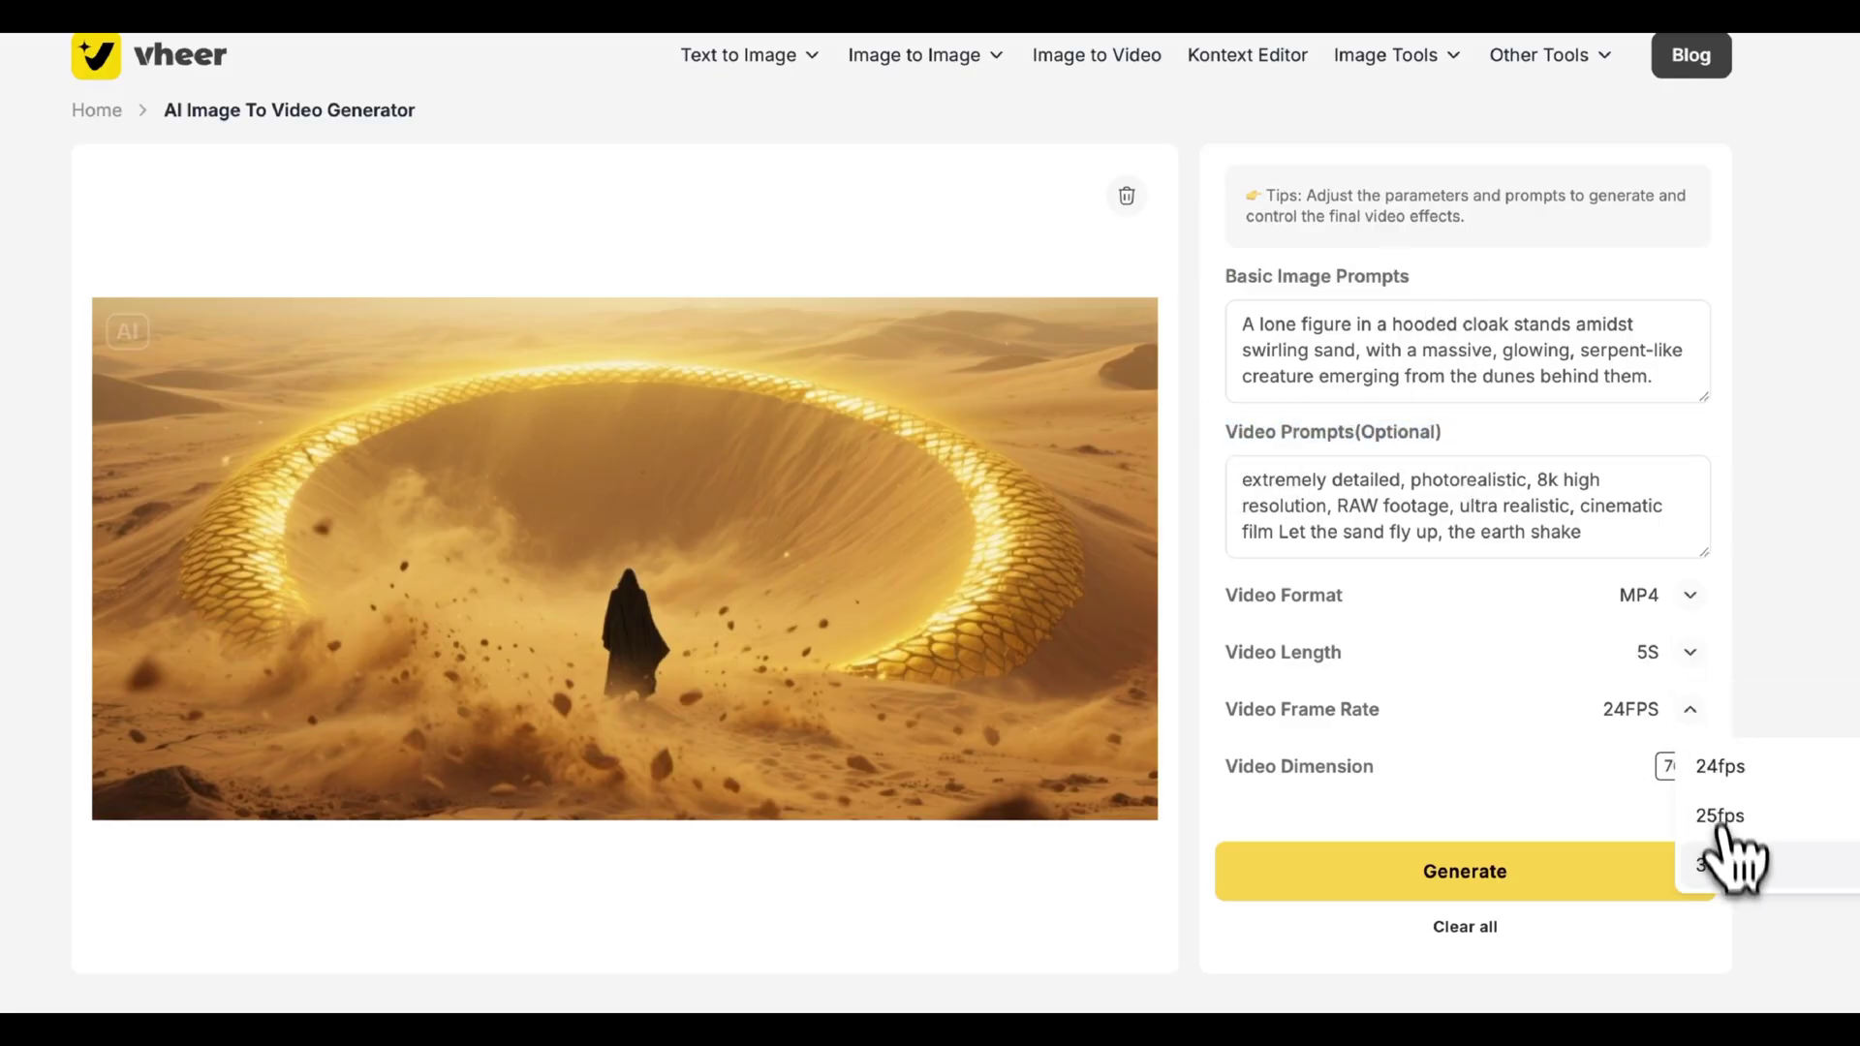
click(1465, 877)
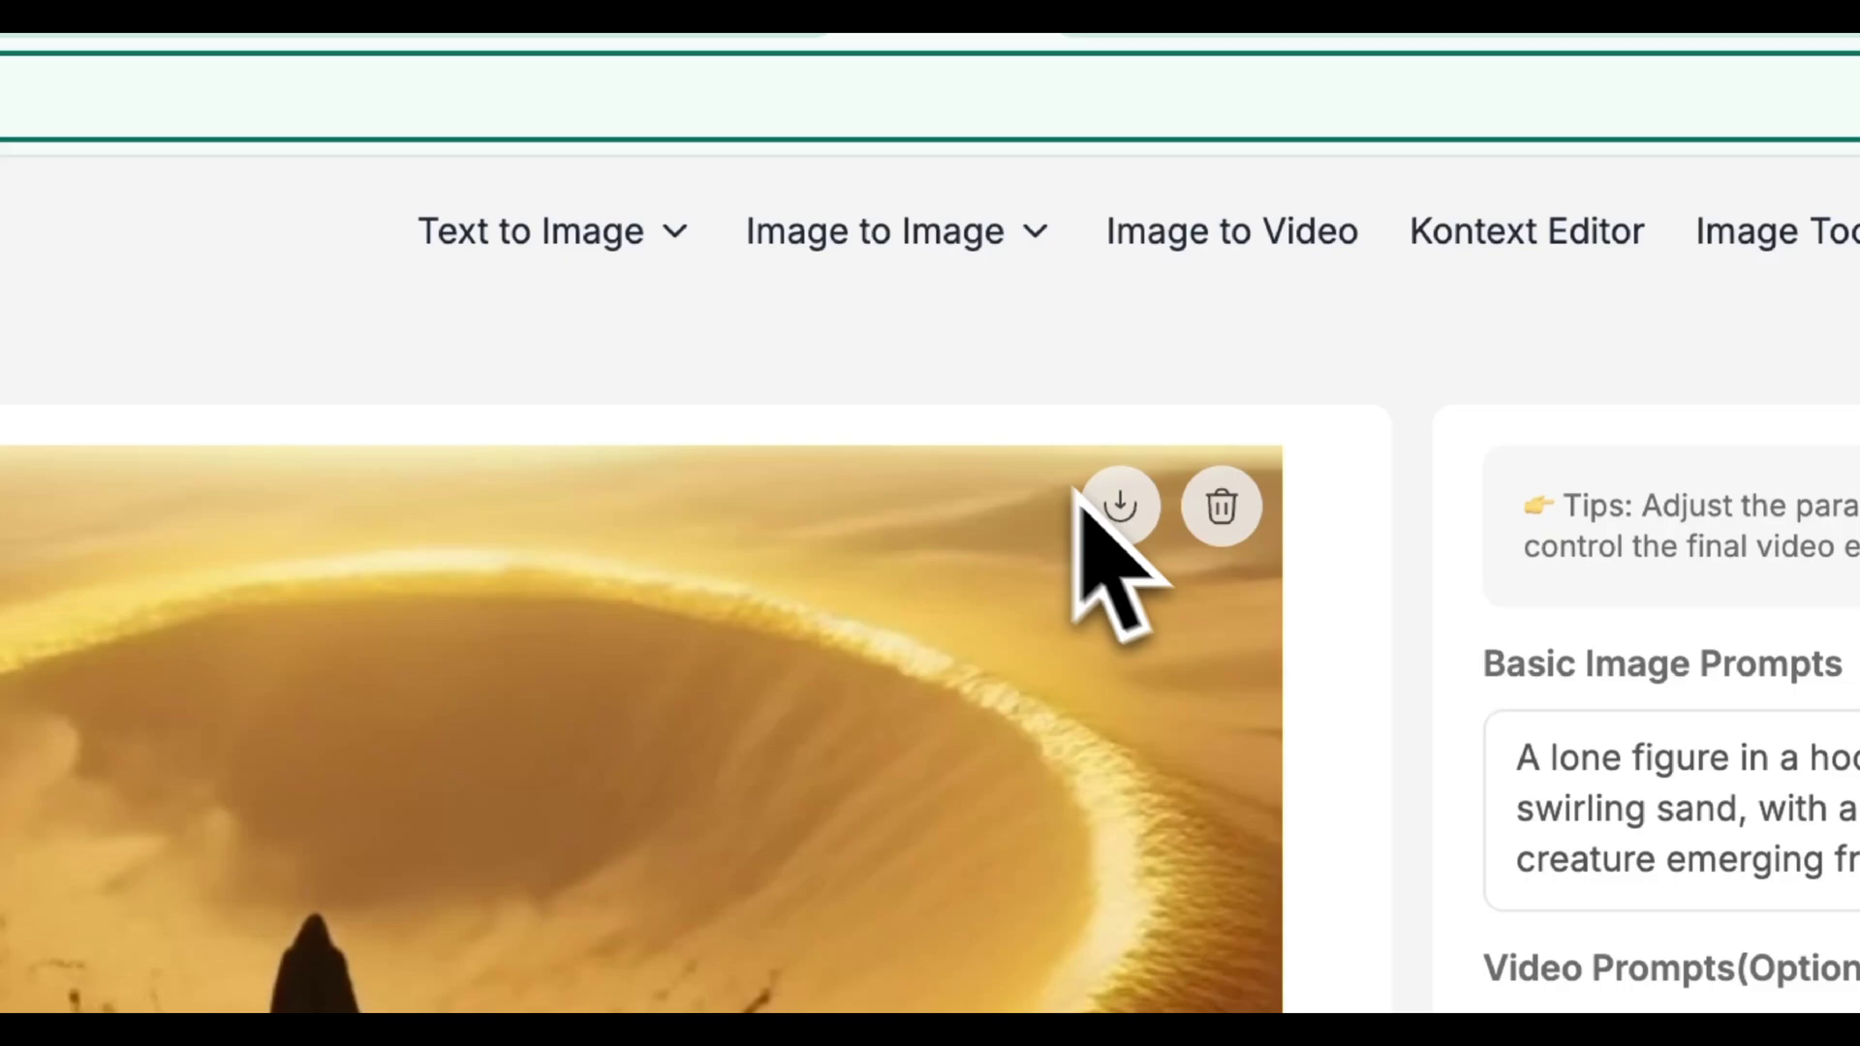